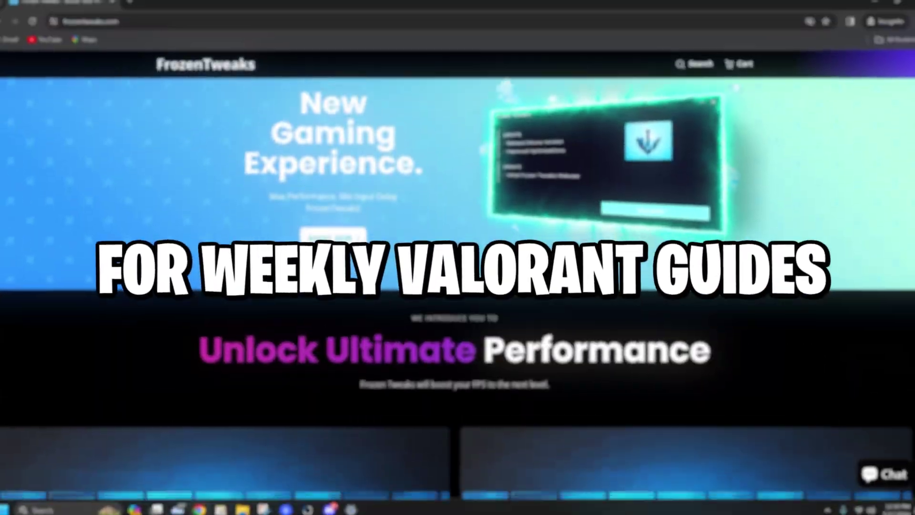
# Scroll down through the FrozenTweaks page in Chrome
pyautogui.scroll(-7, 457, 286)
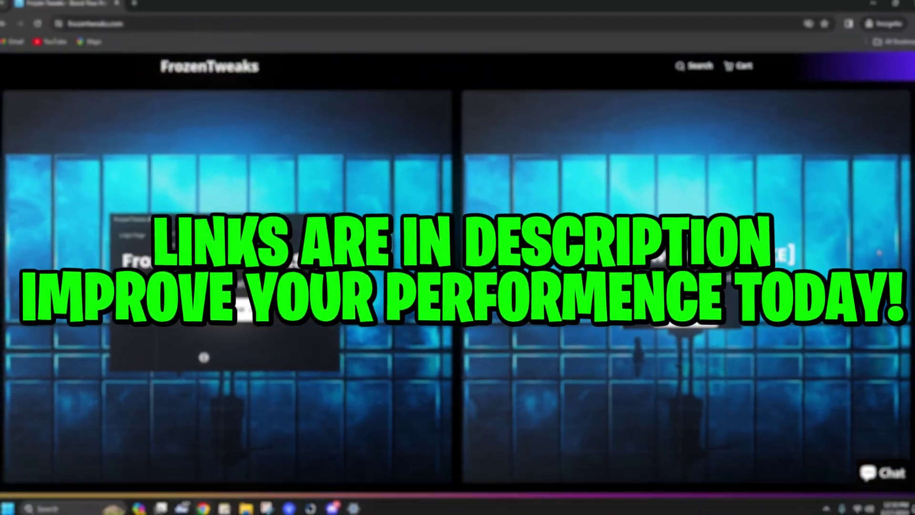
pyautogui.scroll(-7, 457, 286)
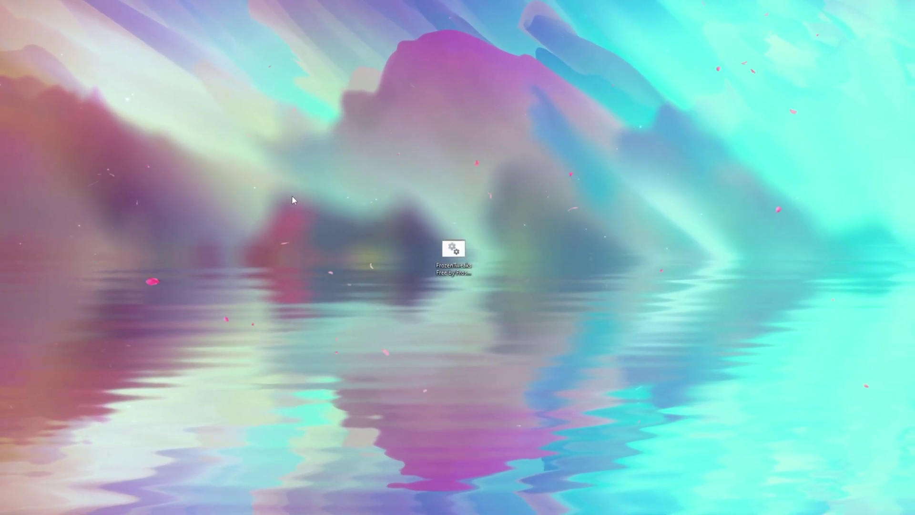
# Open the restore settings from a Start search and keep system protection on for drive C:
pyautogui.press('super')
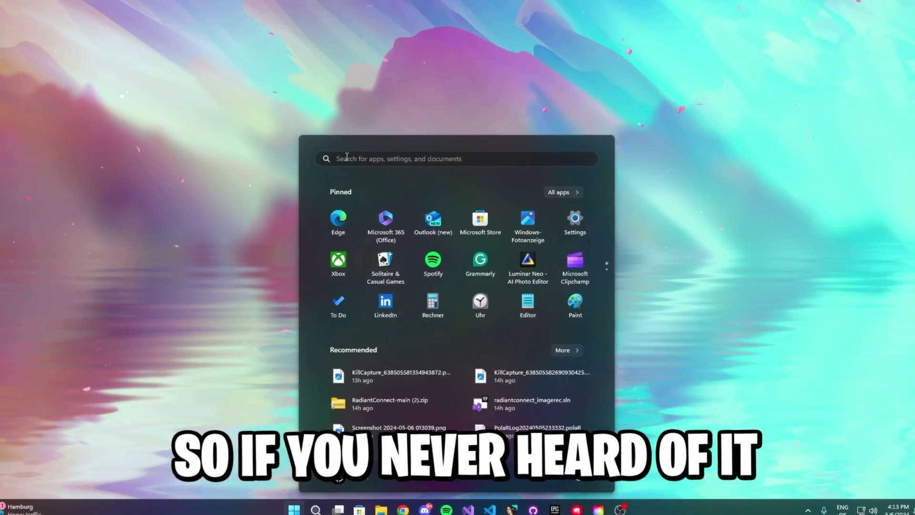
pyautogui.click(361, 157)
pyautogui.write('restore')
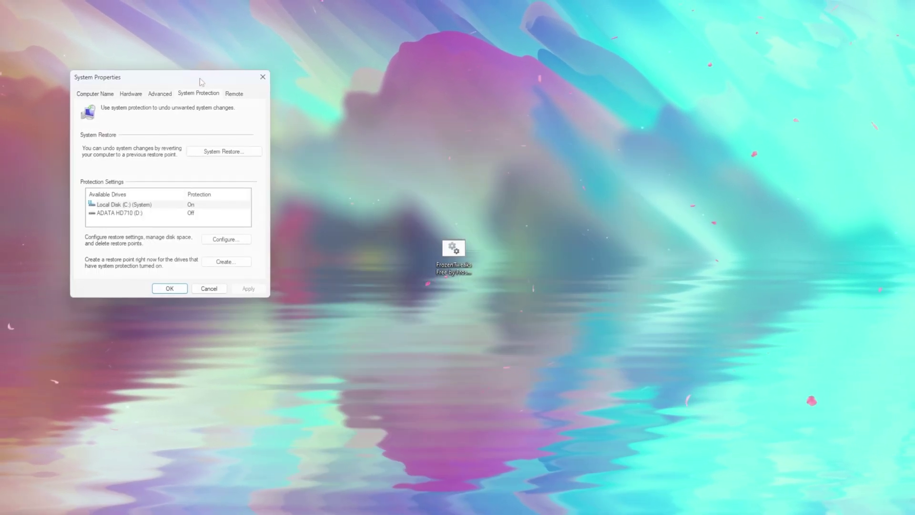
pyautogui.moveTo(196, 75); pyautogui.dragTo(459, 145)
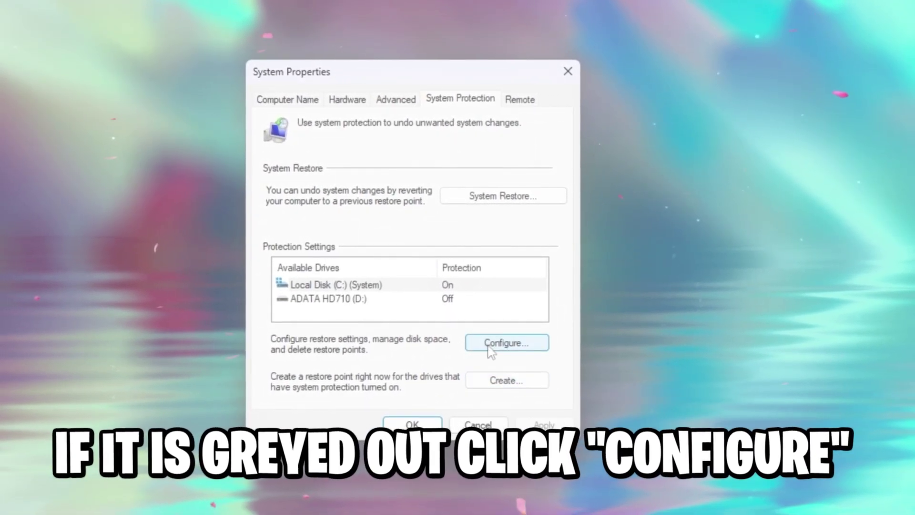
pyautogui.click(507, 348)
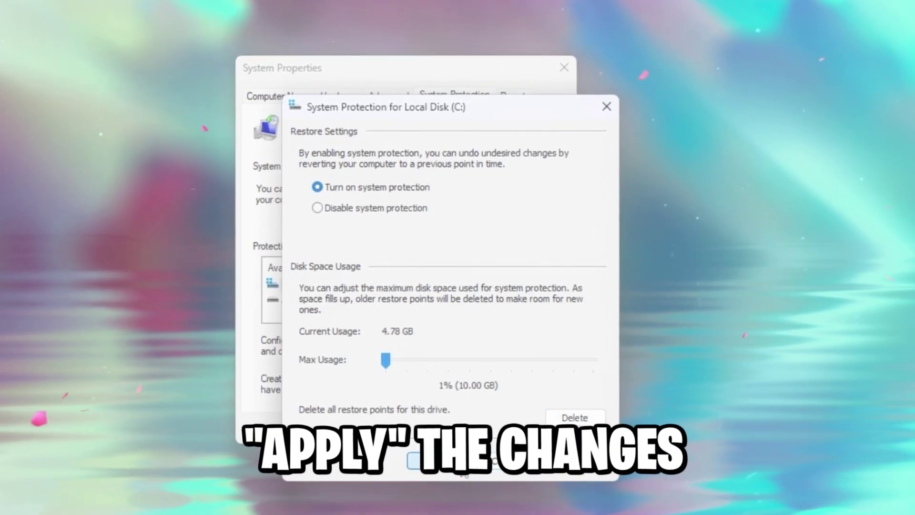
pyautogui.click(467, 465)
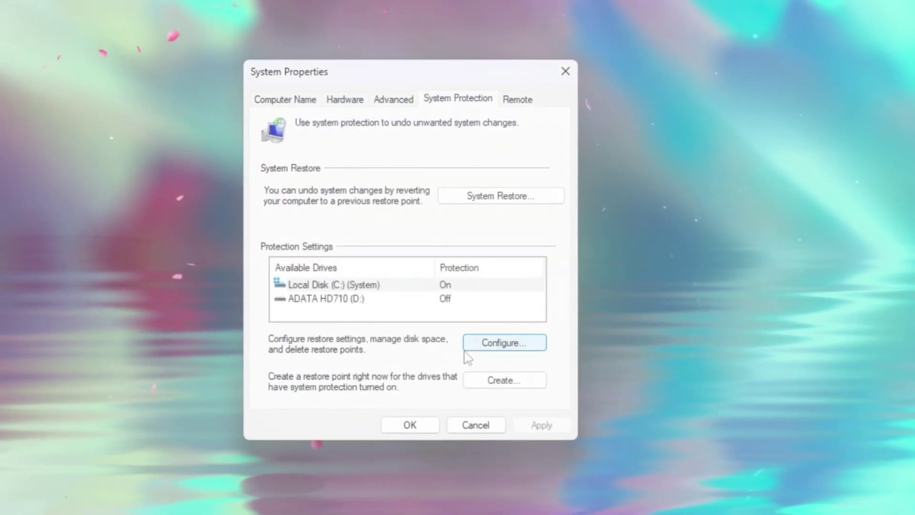
# Create a restore point named 'fps boost'
pyautogui.click(501, 384)
pyautogui.write('fps')
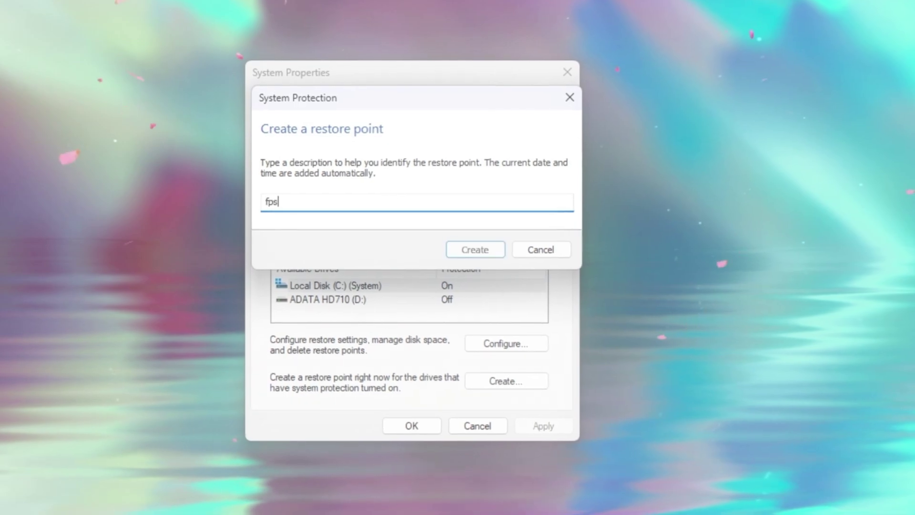
pyautogui.write(' boost')
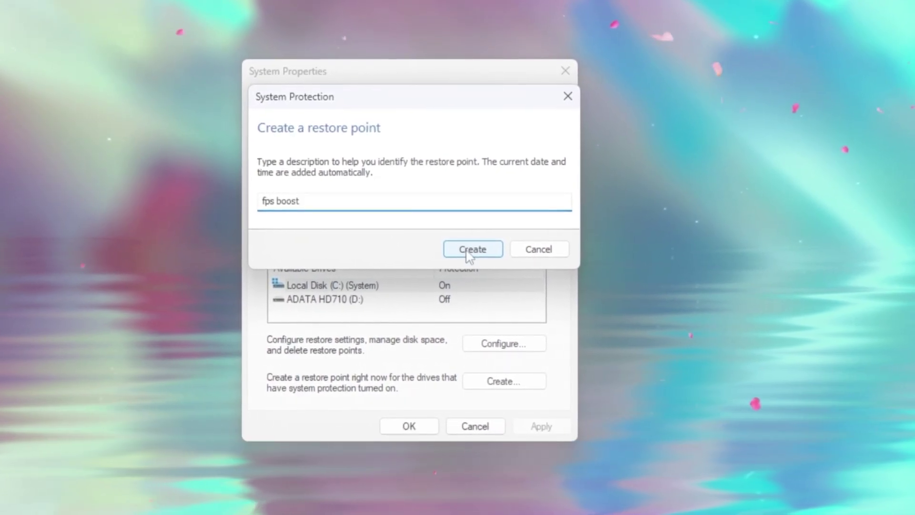
pyautogui.click(469, 255)
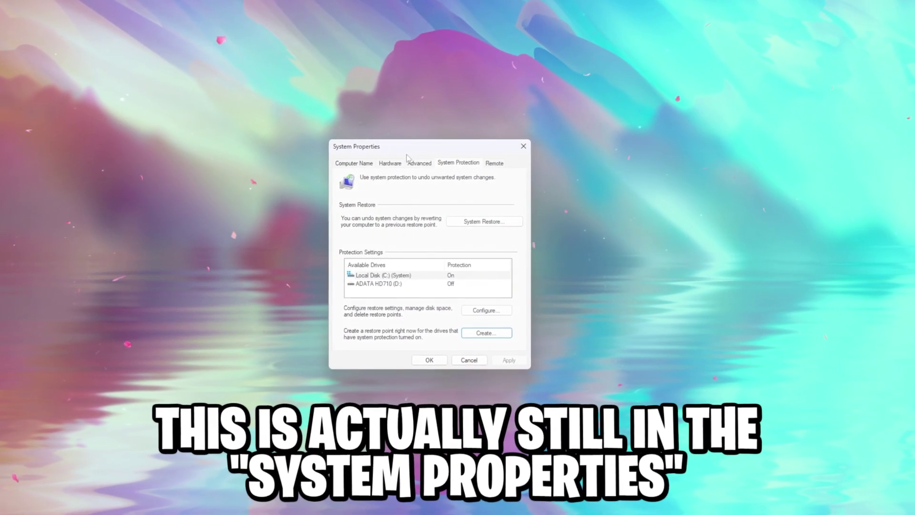
# Set visual effects to Adjust for best performance, re-enabling smooth screen font edges and smooth-scroll list boxes
pyautogui.click(420, 165)
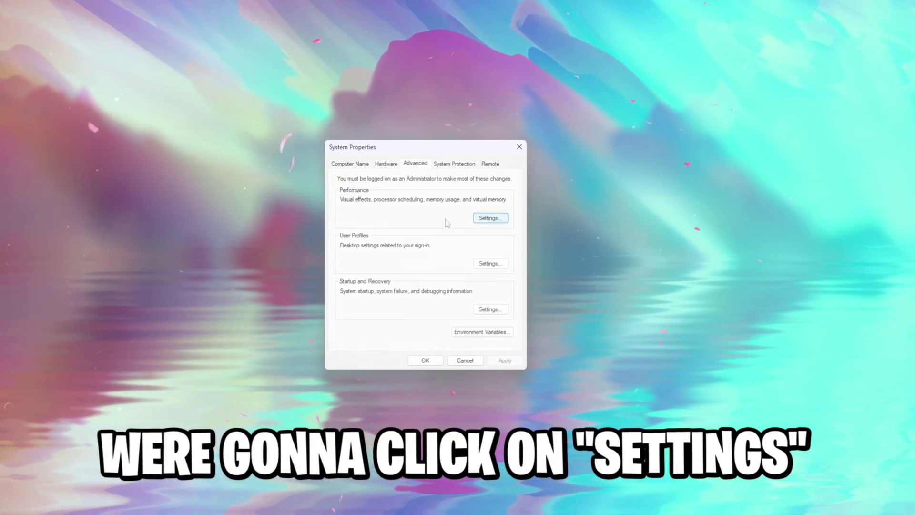
pyautogui.click(501, 216)
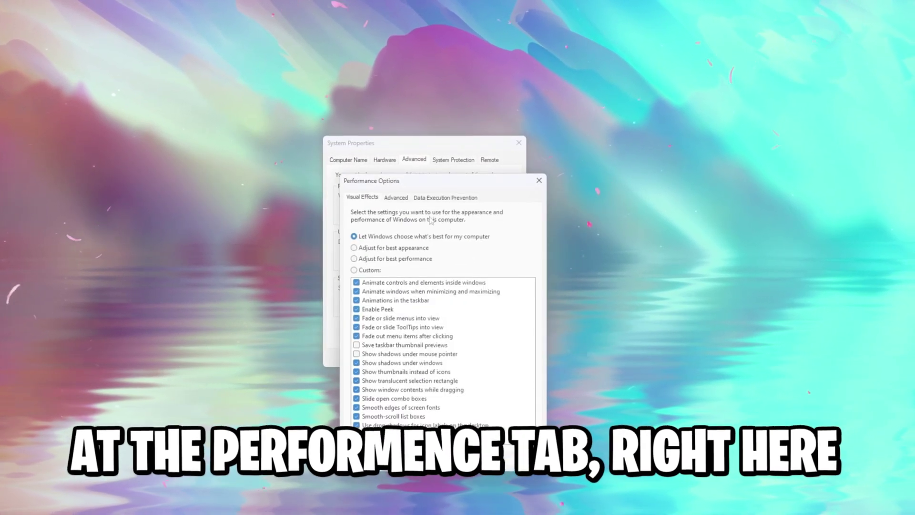
pyautogui.moveTo(427, 193); pyautogui.dragTo(420, 139)
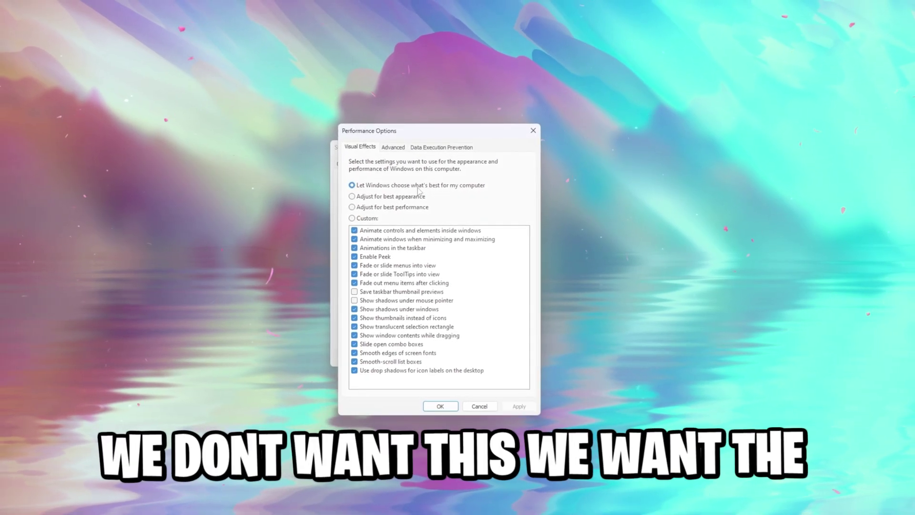
pyautogui.click(350, 206)
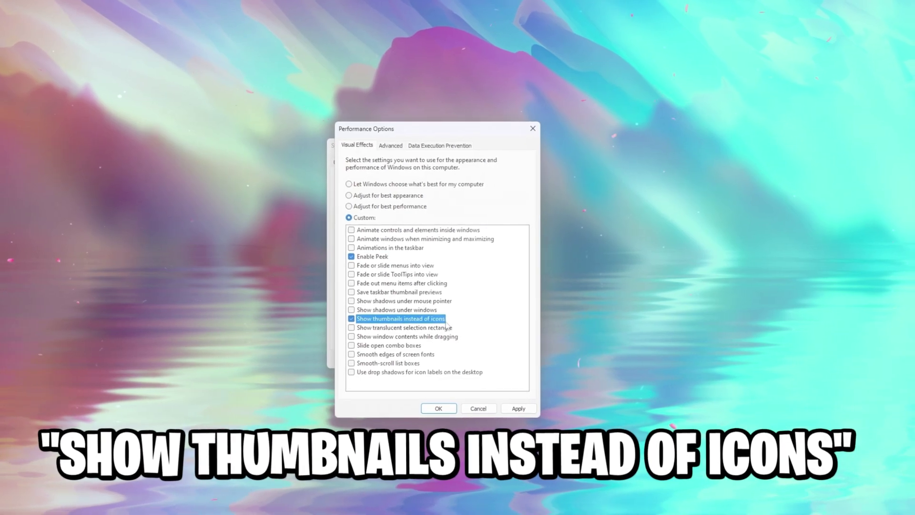
pyautogui.click(374, 354)
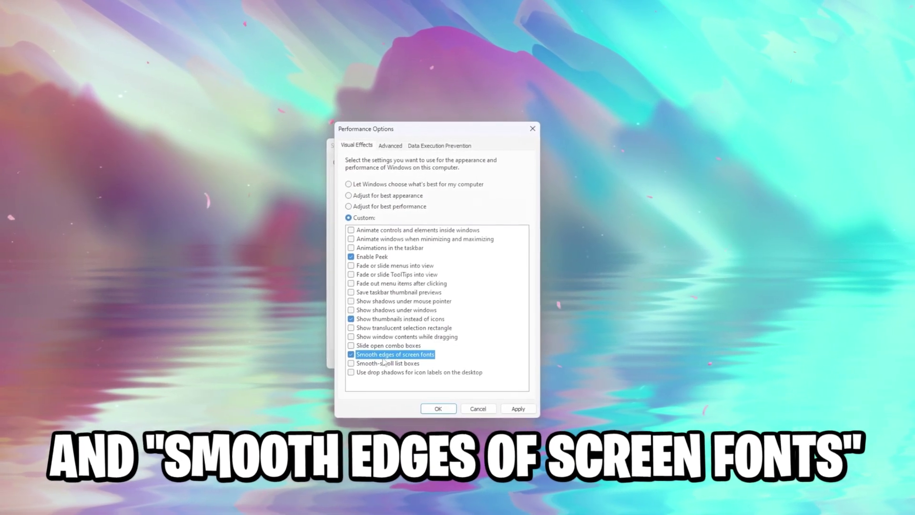
pyautogui.click(365, 363)
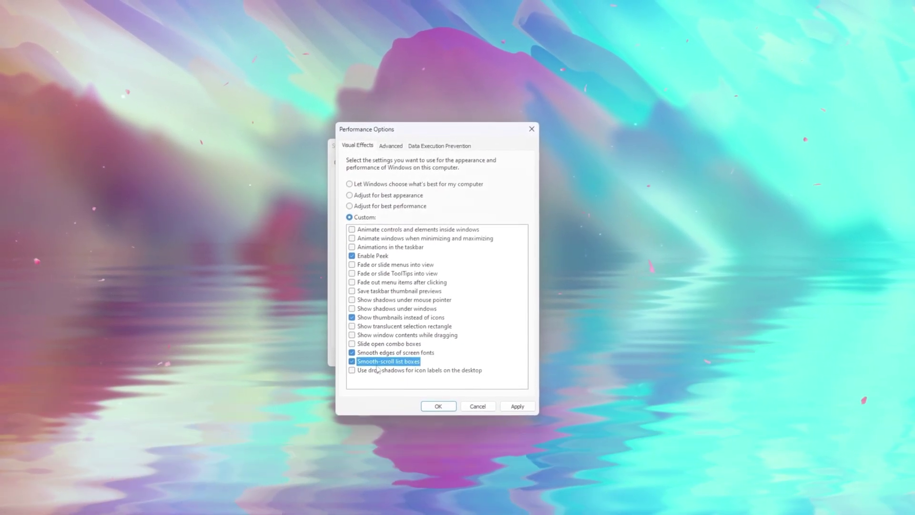
pyautogui.click(520, 410)
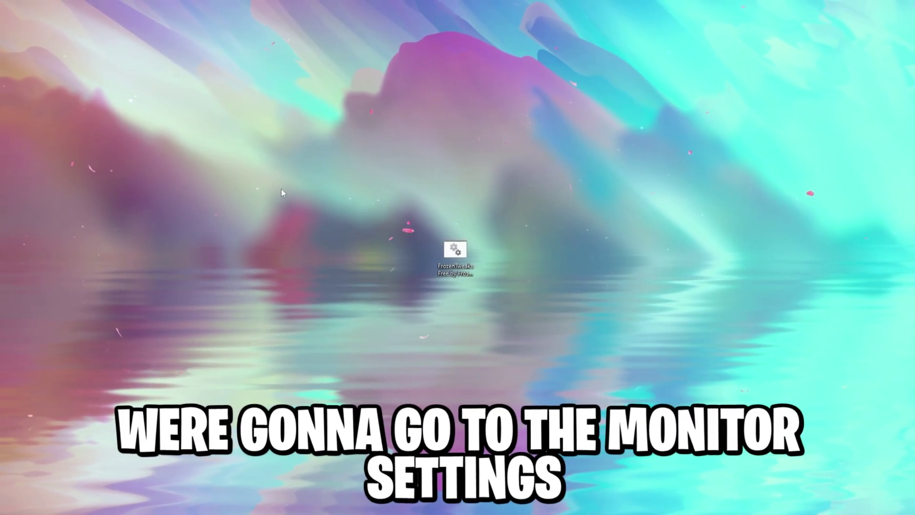
# Go from the desktop's Display settings to the per-app Graphics settings page
pyautogui.rightClick(280, 188)
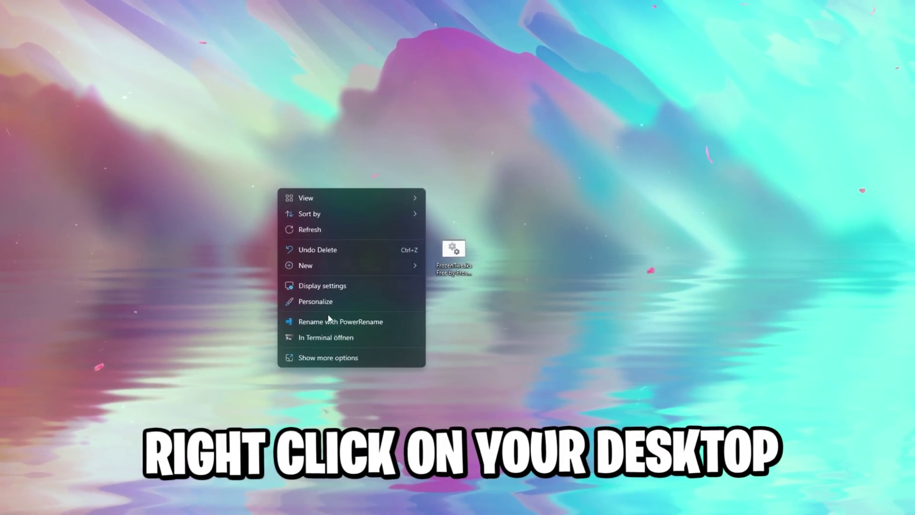
pyautogui.click(322, 286)
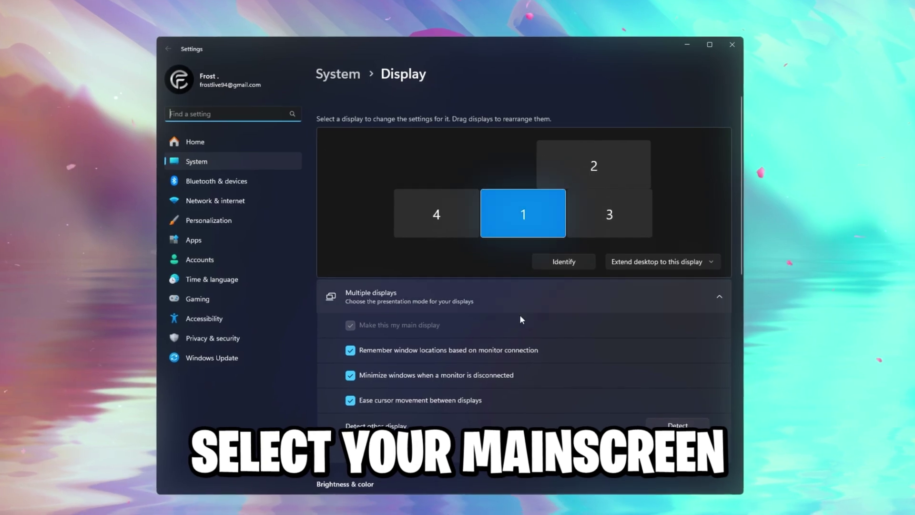
pyautogui.scroll(-6, 467, 310)
pyautogui.scroll(-4, 470, 252)
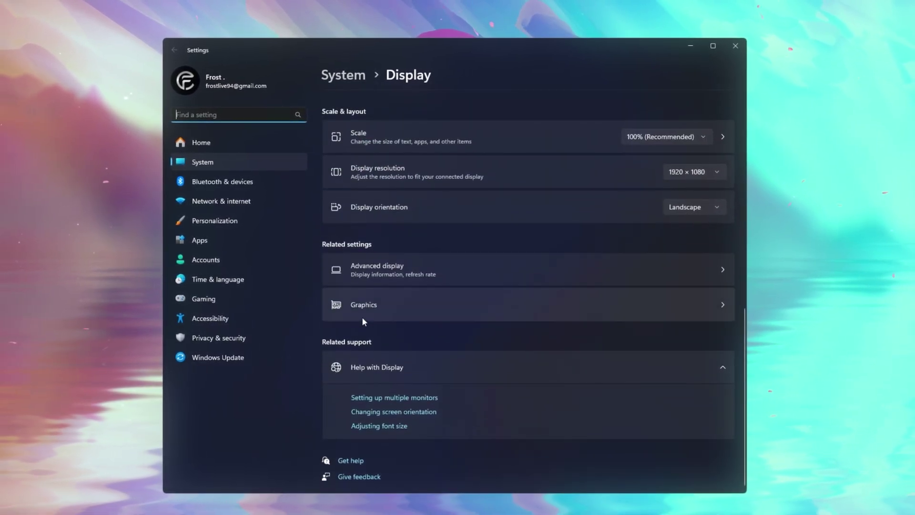
pyautogui.click(365, 310)
pyautogui.scroll(-4, 435, 304)
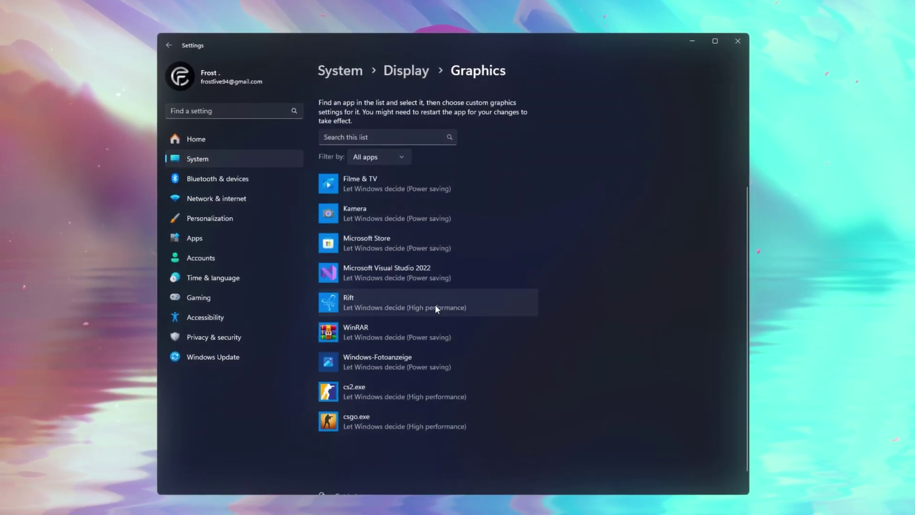
pyautogui.scroll(3, 456, 374)
pyautogui.scroll(1, 456, 374)
pyautogui.click(396, 271)
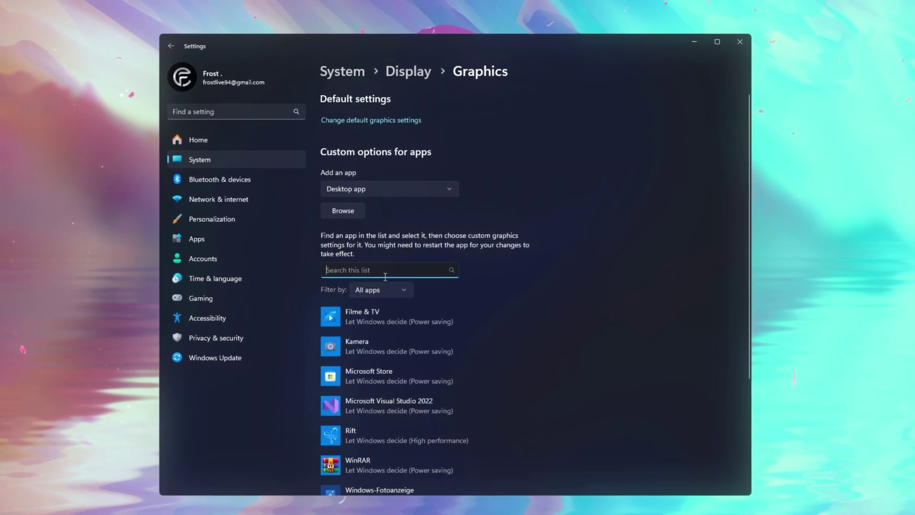
pyautogui.write('valor')
pyautogui.press('BackSpace')
pyautogui.press('BackSpace')
pyautogui.press('BackSpace')
pyautogui.press('BackSpace')
pyautogui.press('BackSpace')
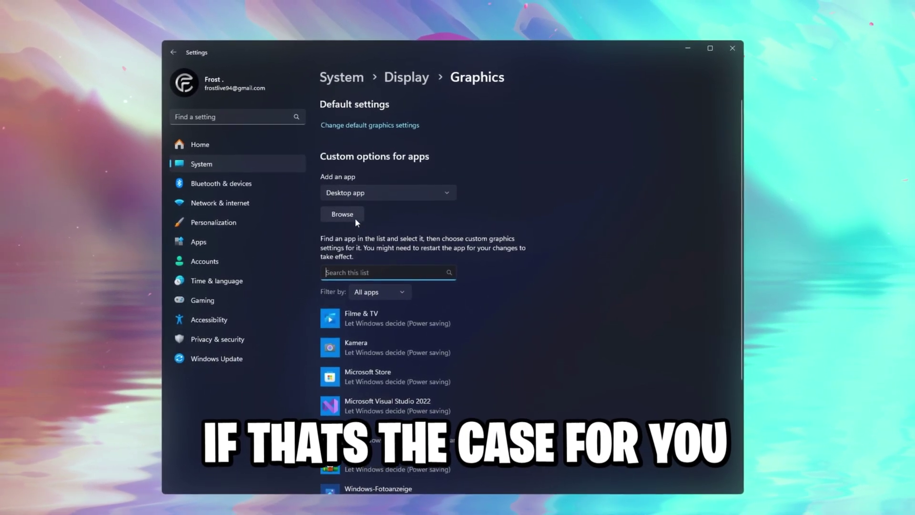
# Add C:\Riot Games\VALORANT\live\VALORANT.exe to the graphics app list
pyautogui.click(339, 215)
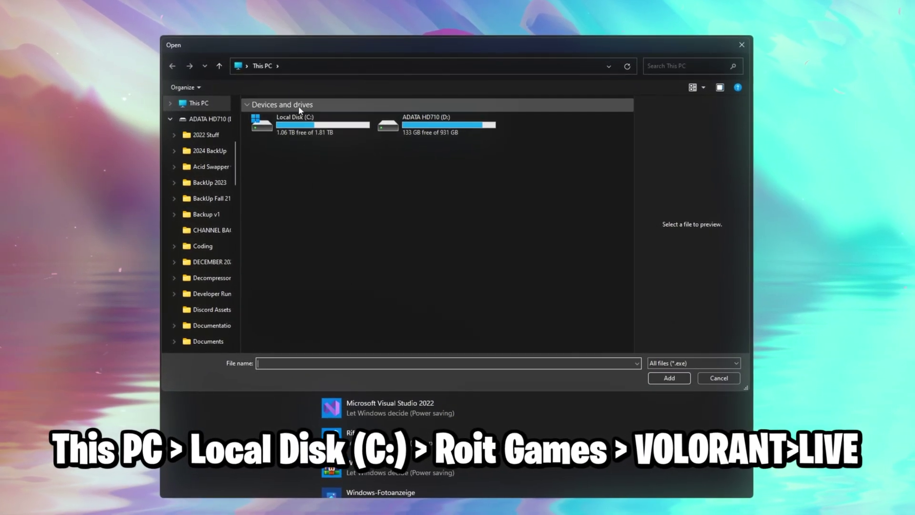
pyautogui.click(295, 120)
pyautogui.doubleClick(296, 119)
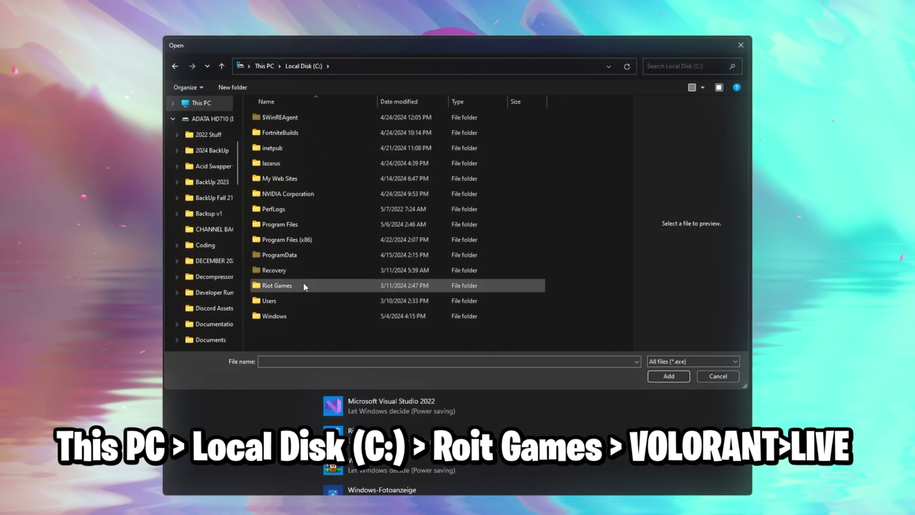
pyautogui.doubleClick(303, 285)
pyautogui.doubleClick(301, 130)
pyautogui.doubleClick(299, 118)
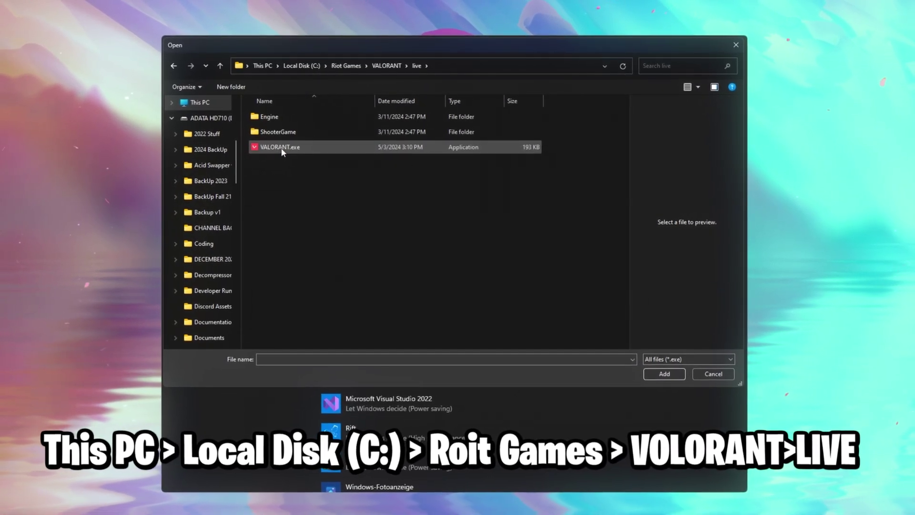
pyautogui.doubleClick(311, 149)
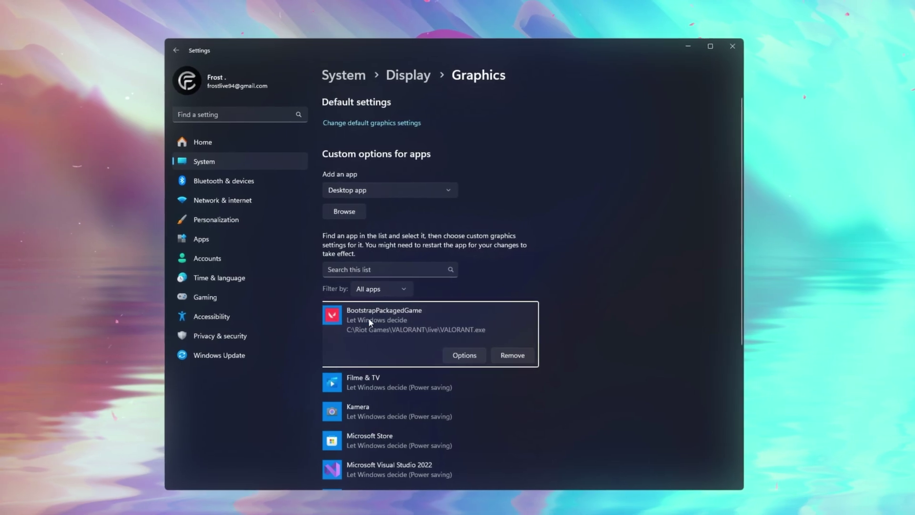
# Set VALORANT's graphics preference to High performance and save it
pyautogui.click(466, 360)
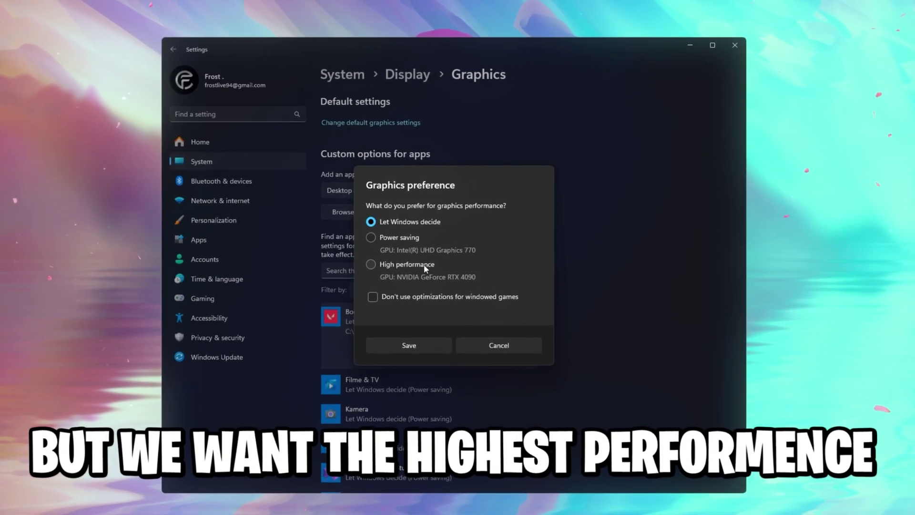
pyautogui.click(424, 264)
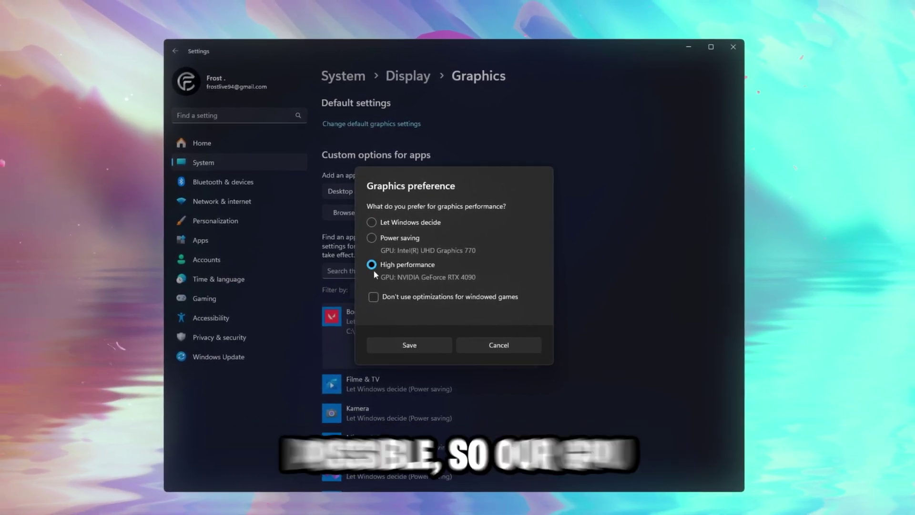
pyautogui.click(406, 344)
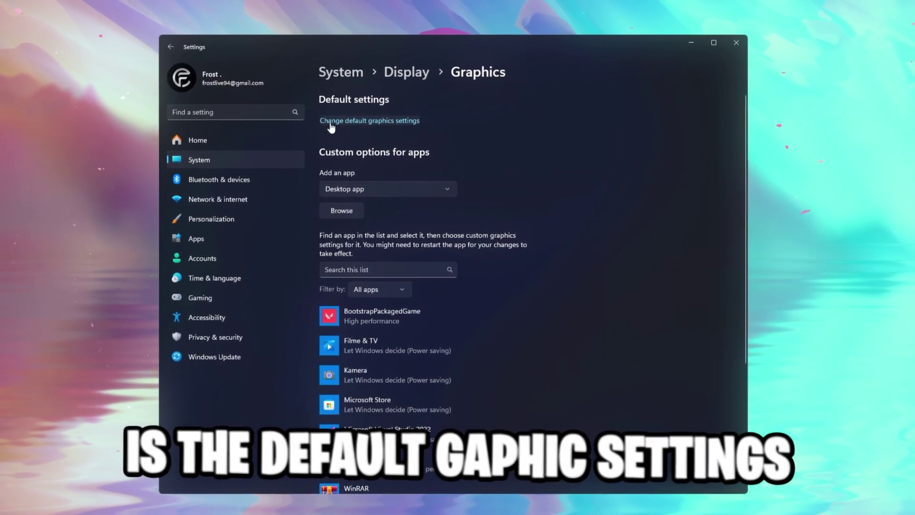
# Look at the Notifications settings, then return to the System overview page
pyautogui.click(330, 123)
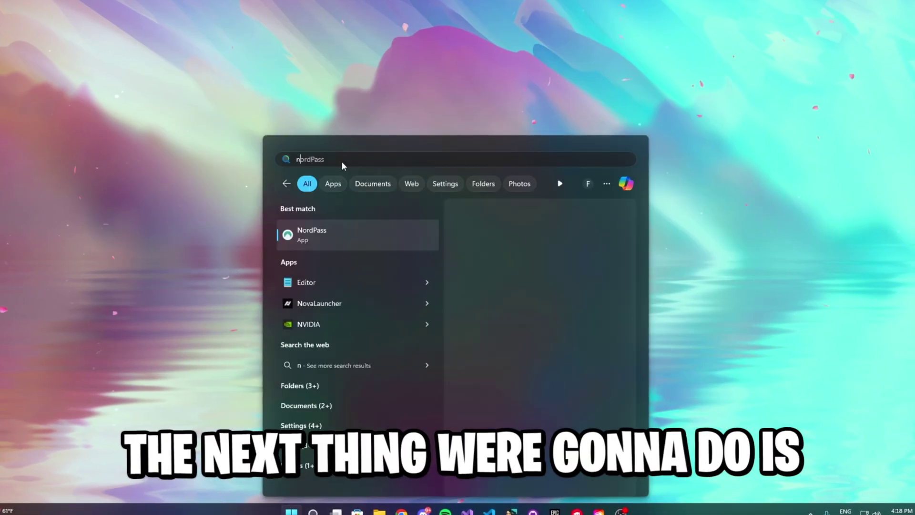
pyautogui.write('otific')
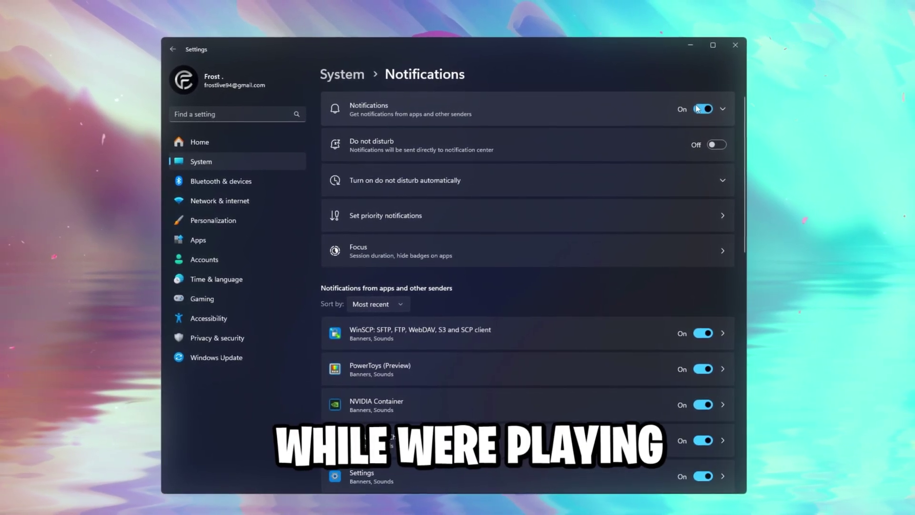
pyautogui.click(345, 74)
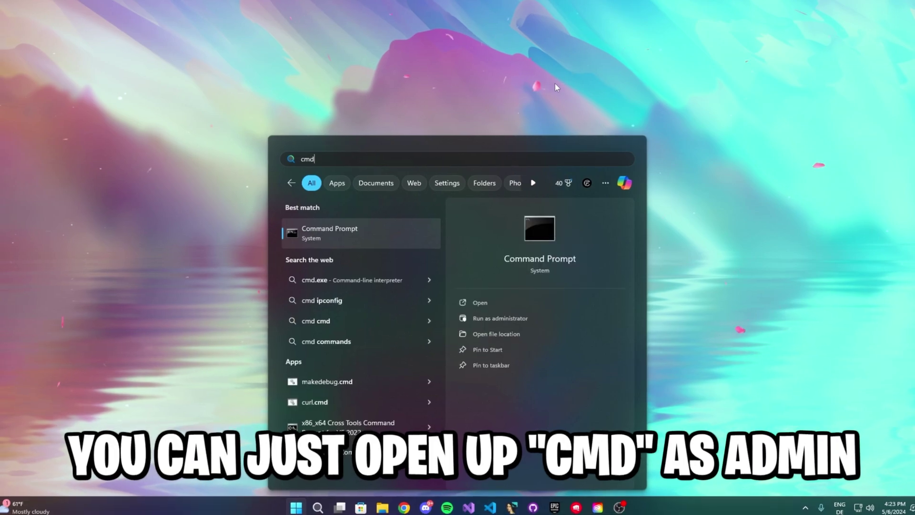
# In an administrator Command Prompt, activate the High performance power plan with powercfg /setactive and its GUID
pyautogui.click(476, 322)
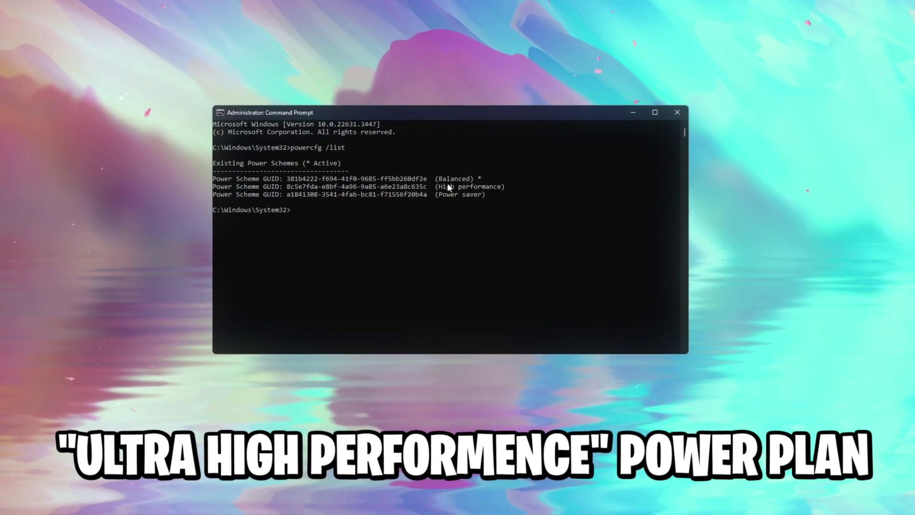
pyautogui.moveTo(426, 188); pyautogui.dragTo(286, 189)
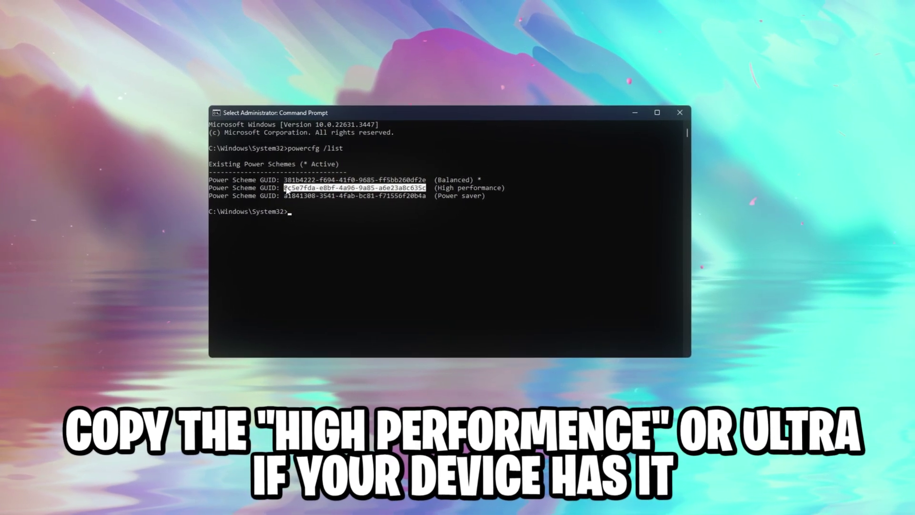
pyautogui.write('powercfg /setactive')
pyautogui.press('Return')
pyautogui.press('Up')
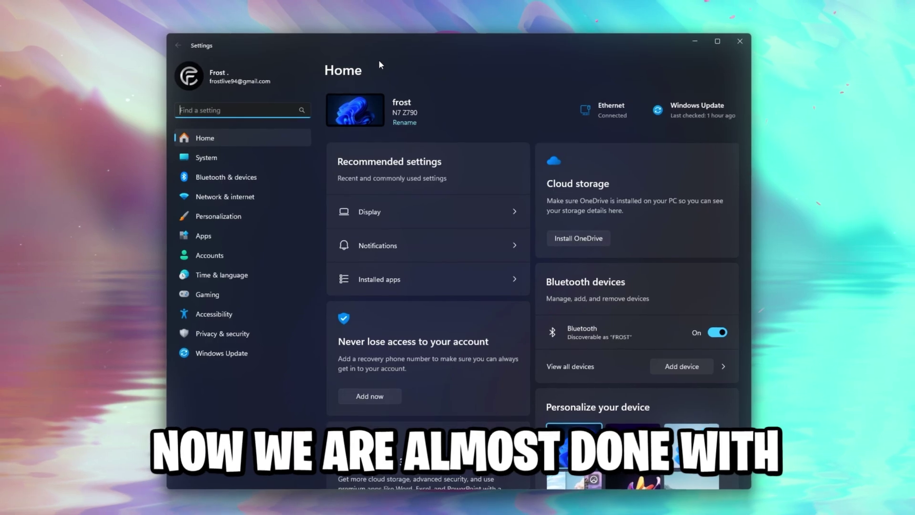
# Delete about 14.7 GB of temporary files, including the Recycle Bin, then go to Gaming
pyautogui.click(221, 357)
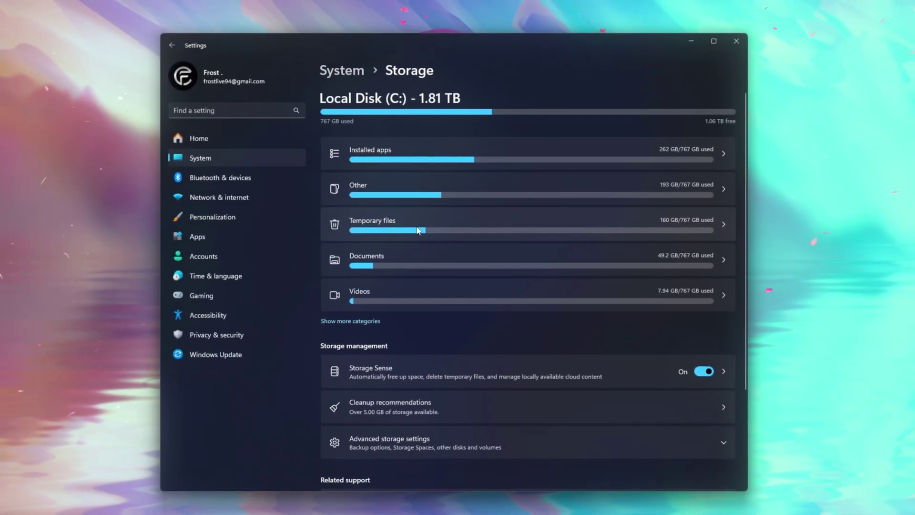
pyautogui.click(418, 230)
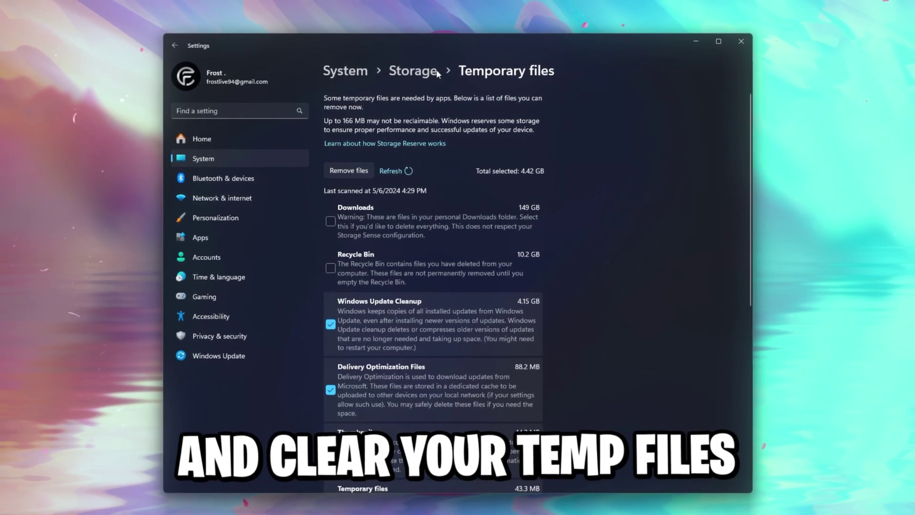
pyautogui.click(330, 268)
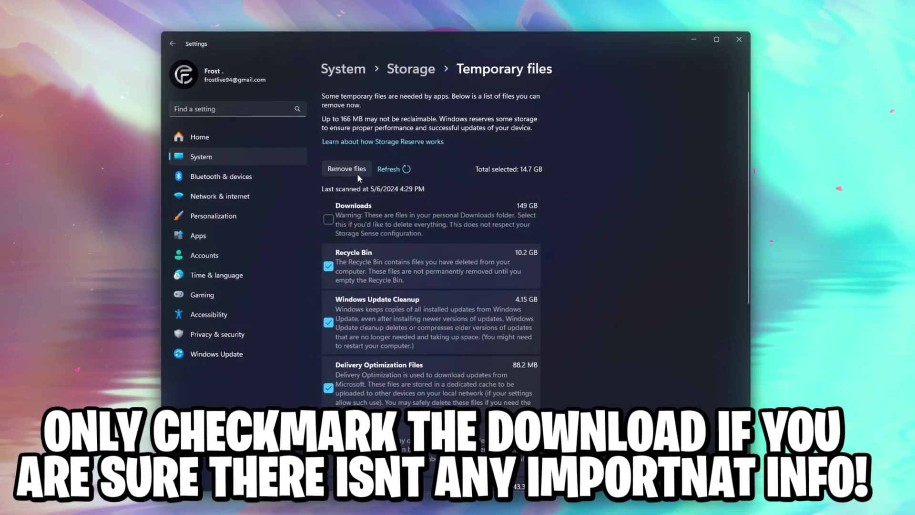
pyautogui.click(346, 169)
pyautogui.click(359, 291)
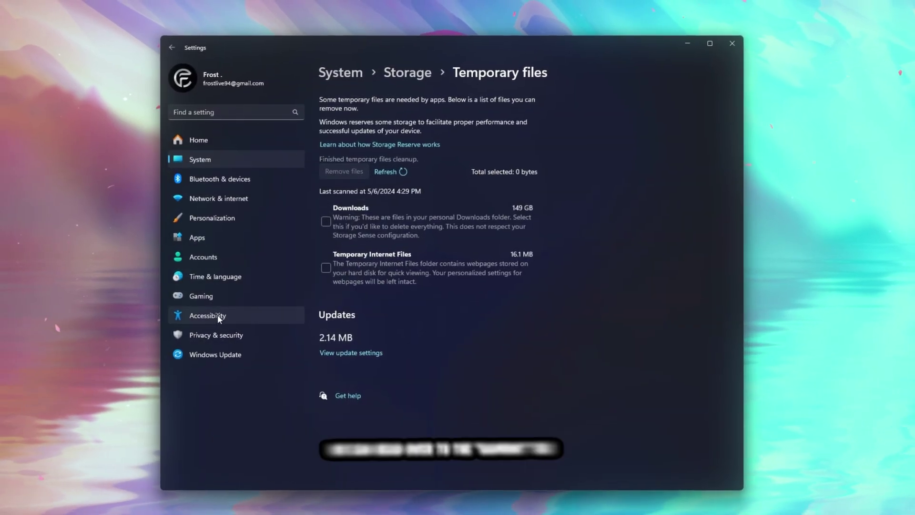
pyautogui.click(184, 296)
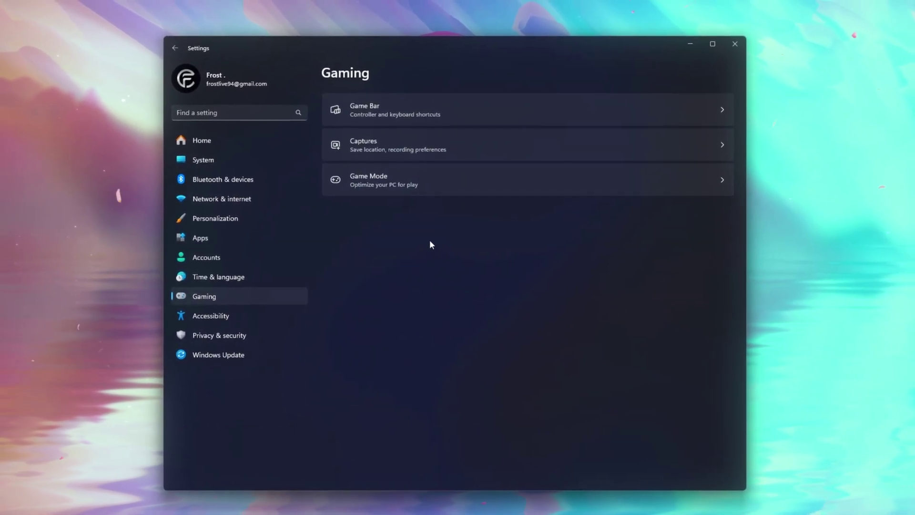
# Turn off 'Allow your controller to open Game Bar', confirm Game Mode is on, and close Settings
pyautogui.click(362, 109)
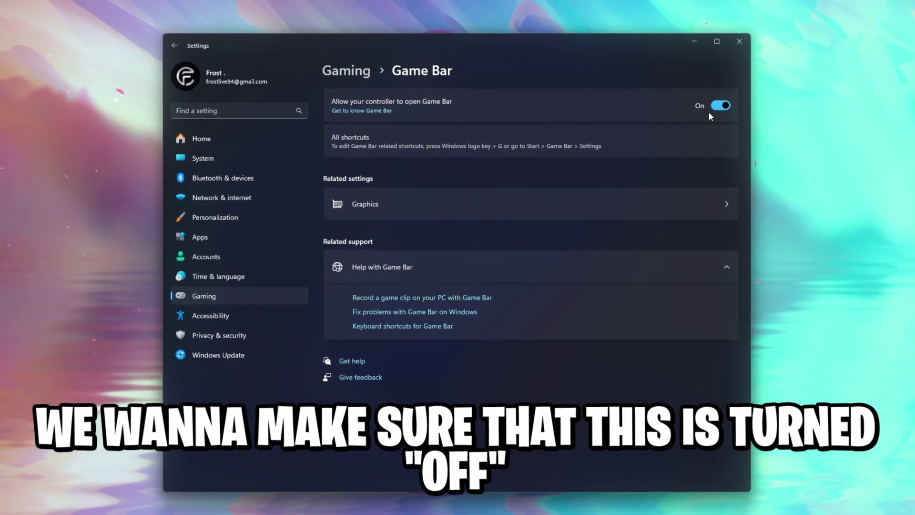
pyautogui.click(709, 114)
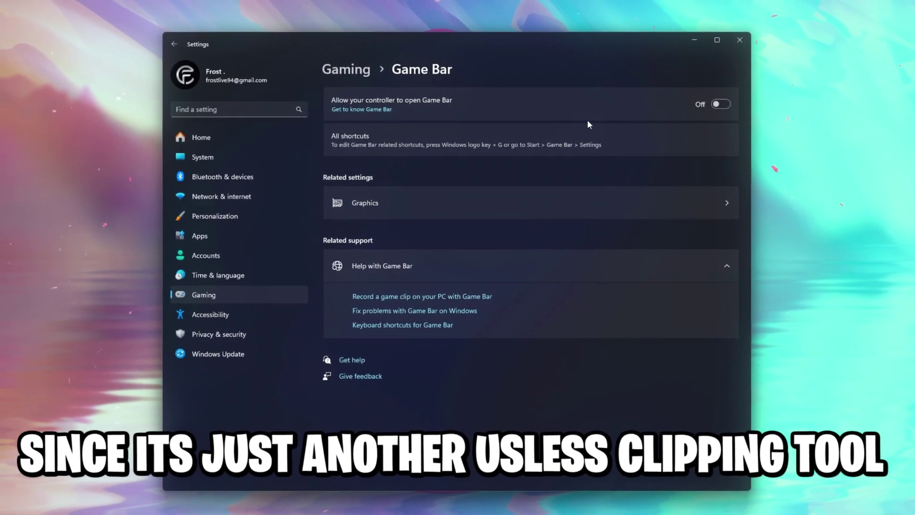
pyautogui.click(346, 70)
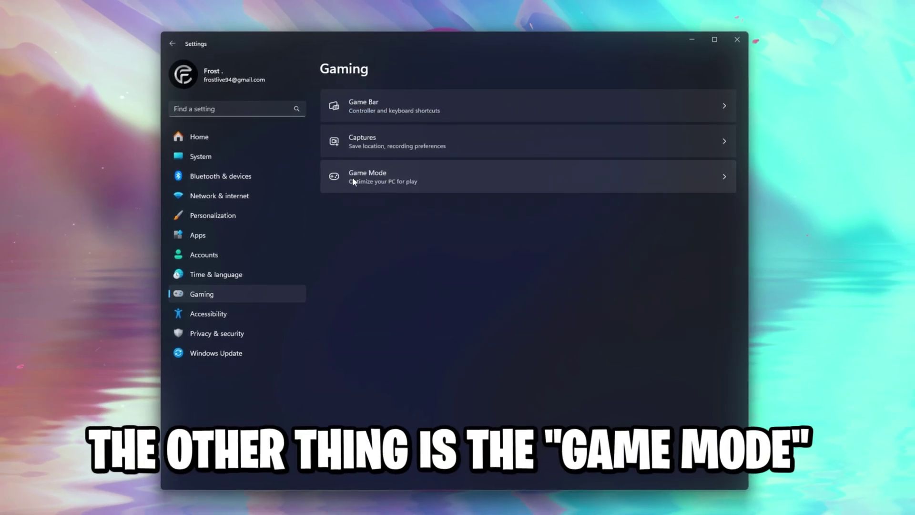
pyautogui.click(353, 179)
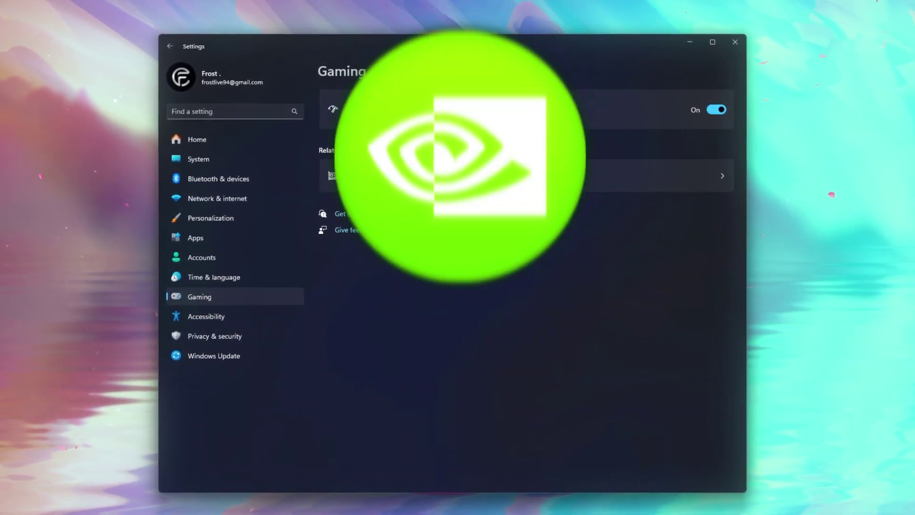
pyautogui.click(737, 40)
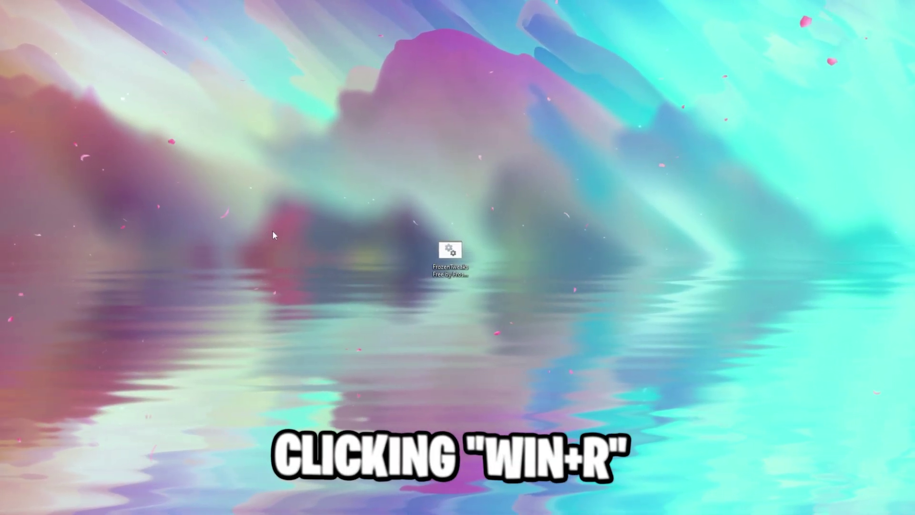
pyautogui.press('super+r')
pyautogui.write('ms')
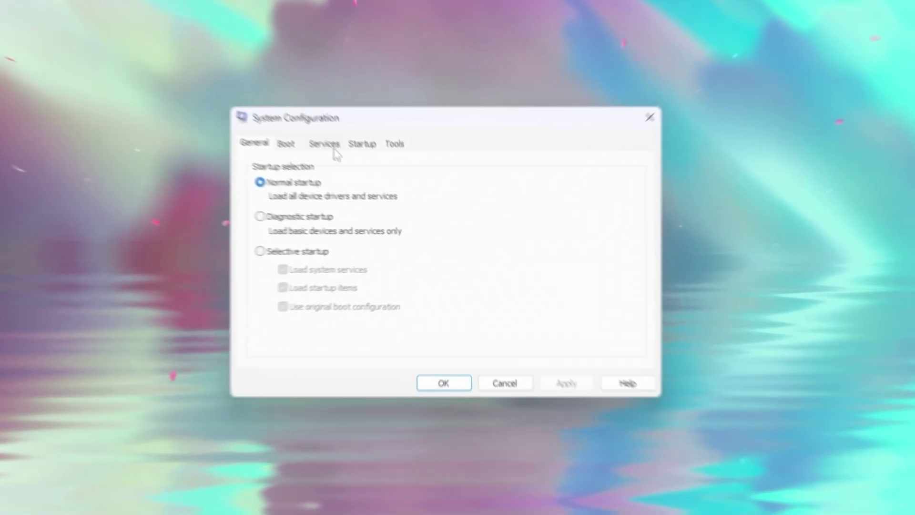
pyautogui.click(374, 184)
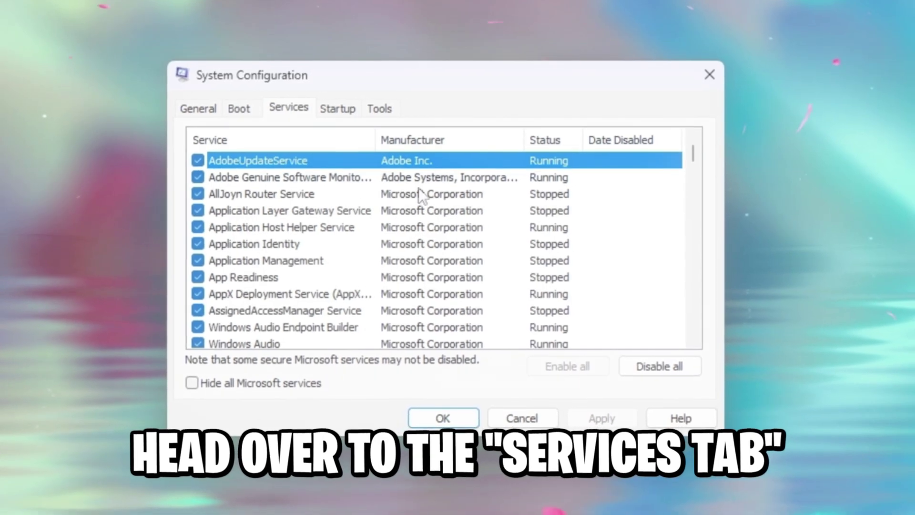
pyautogui.scroll(-15, 419, 193)
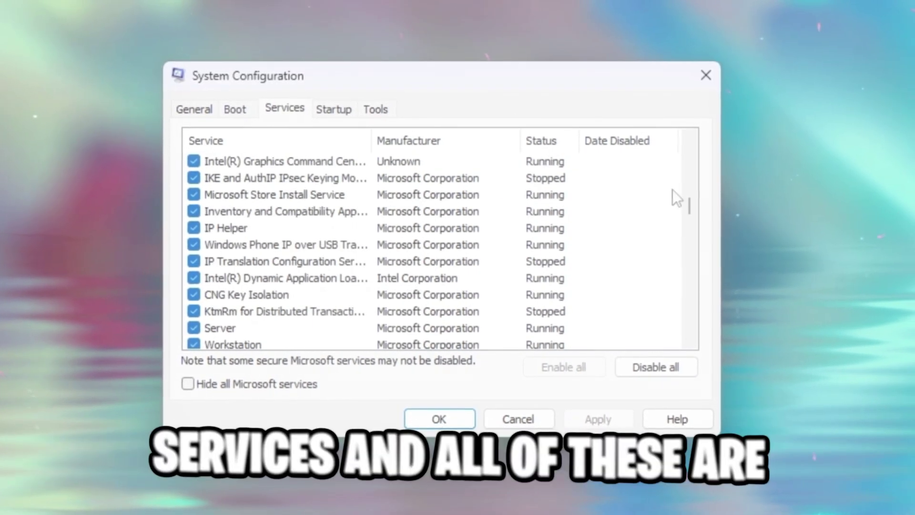
pyautogui.moveTo(688, 205); pyautogui.dragTo(677, 153)
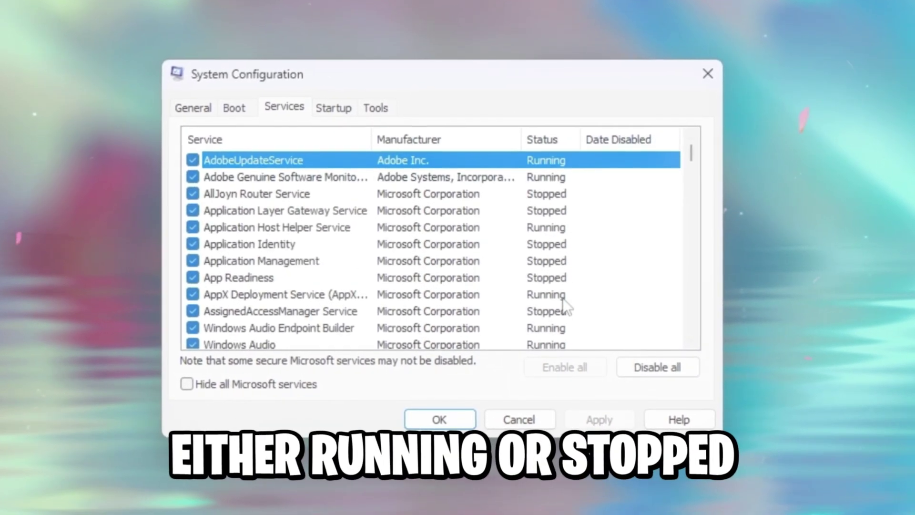
pyautogui.scroll(-10, 558, 215)
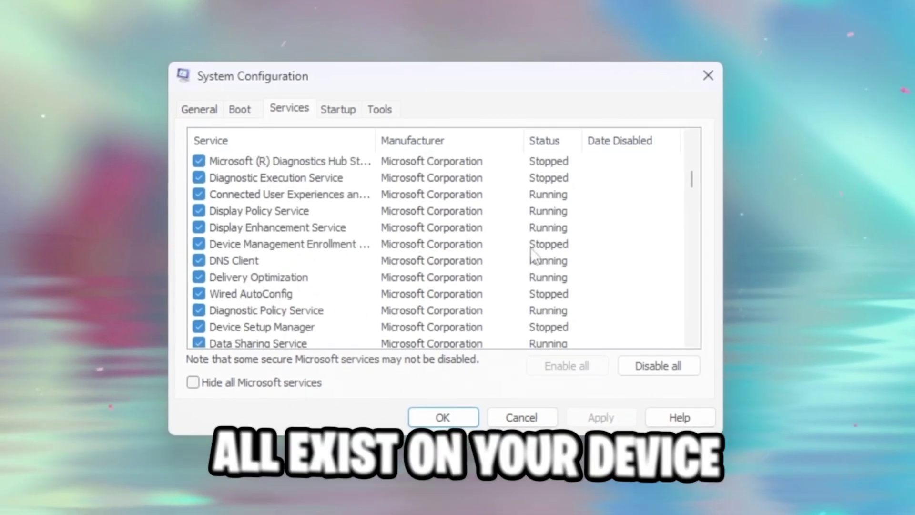
pyautogui.scroll(5, 516, 232)
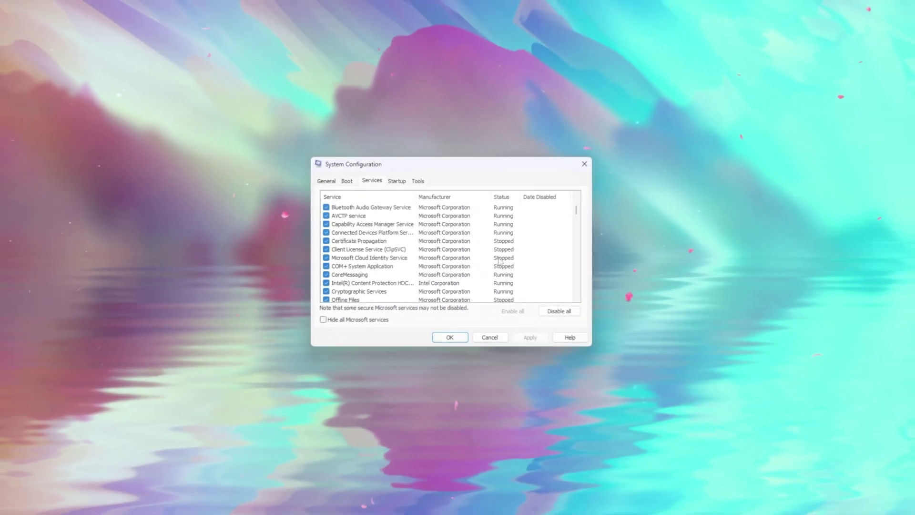
pyautogui.scroll(2, 502, 263)
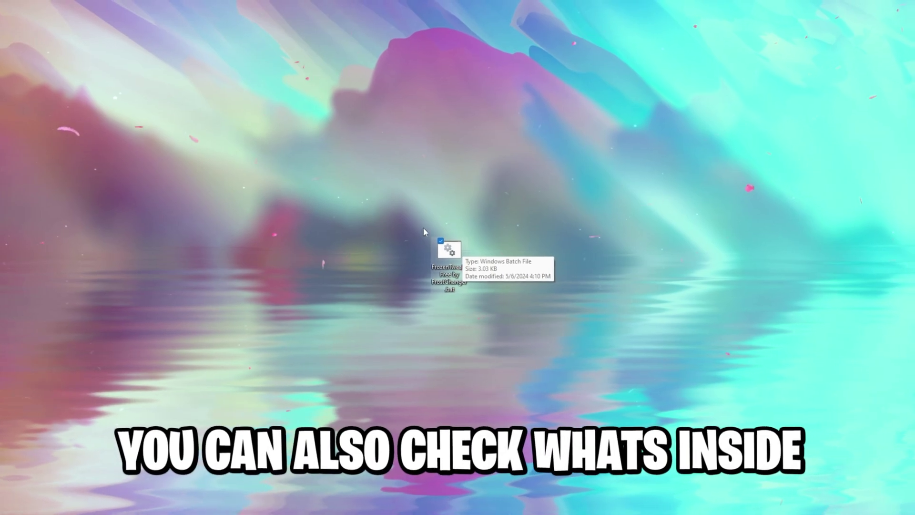
# Open the FrozenTweaks .bat file in Notepad and read through its service and registry commands
pyautogui.rightClick(459, 240)
pyautogui.click(498, 464)
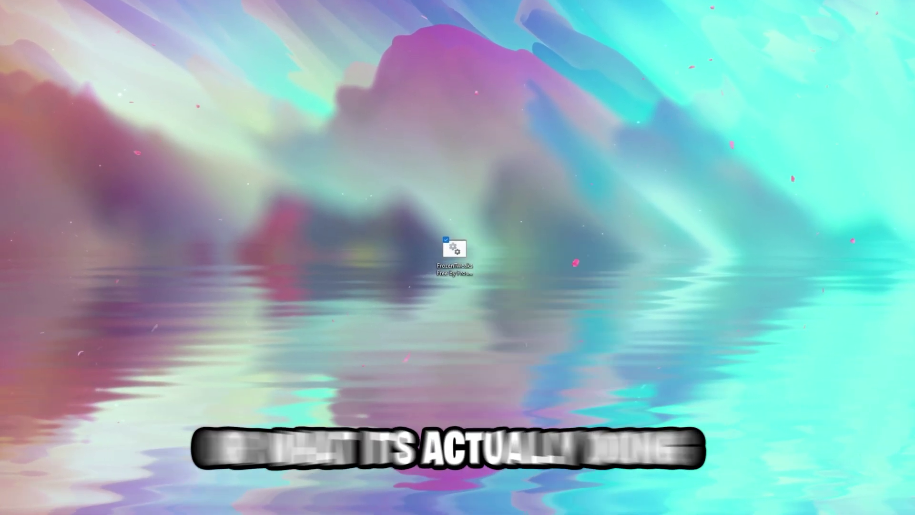
pyautogui.click(484, 261)
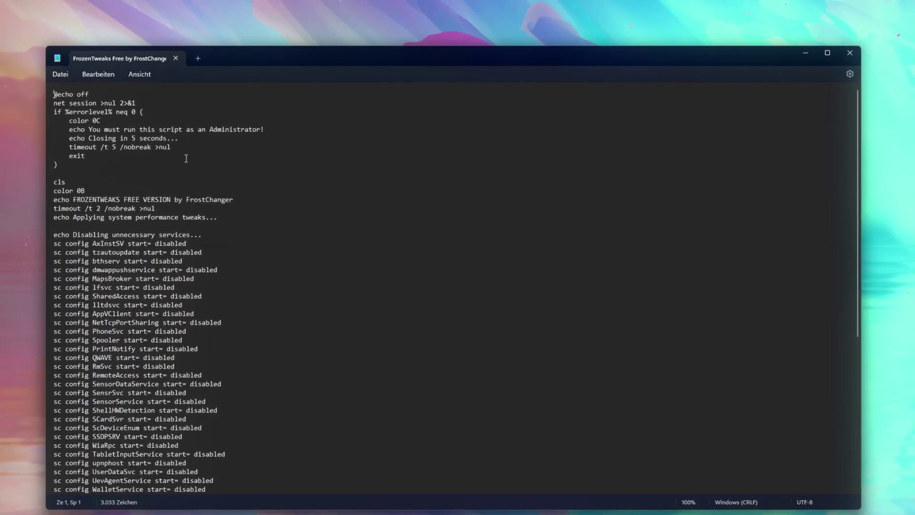
pyautogui.scroll(-10, 178, 166)
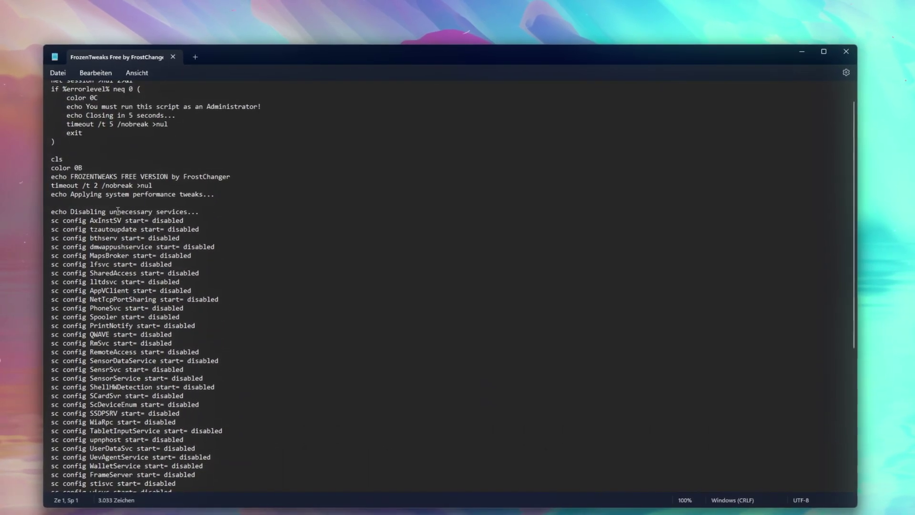
pyautogui.scroll(-8, 133, 231)
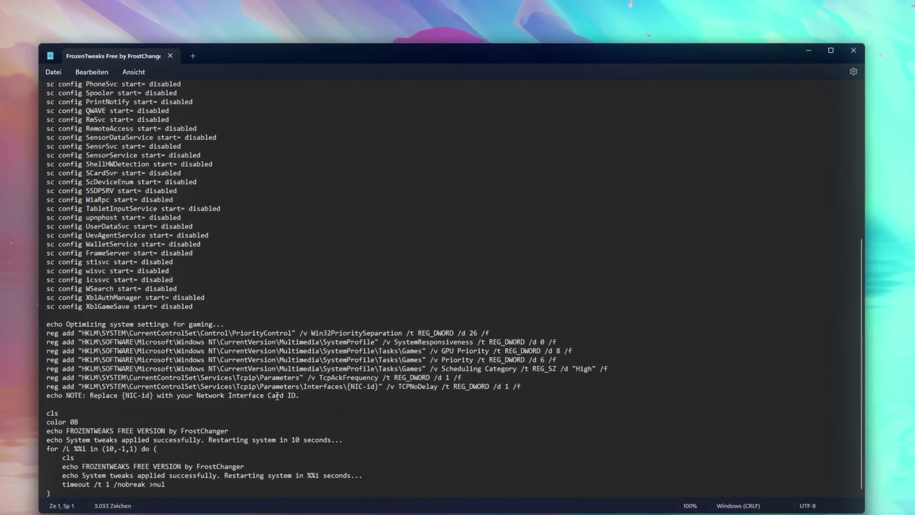
pyautogui.scroll(9, 275, 367)
pyautogui.scroll(-9, 269, 267)
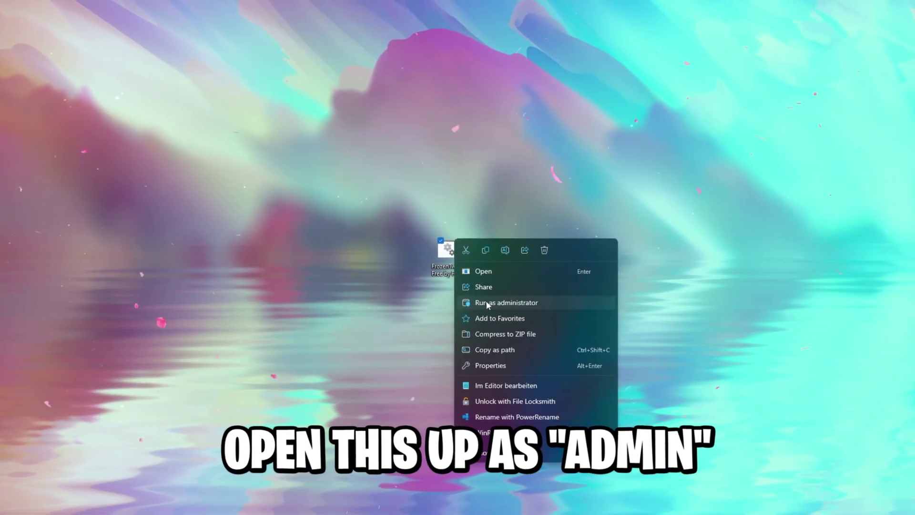
# Run the FrozenTweaks batch script as administrator to apply its system tweaks
pyautogui.click(489, 302)
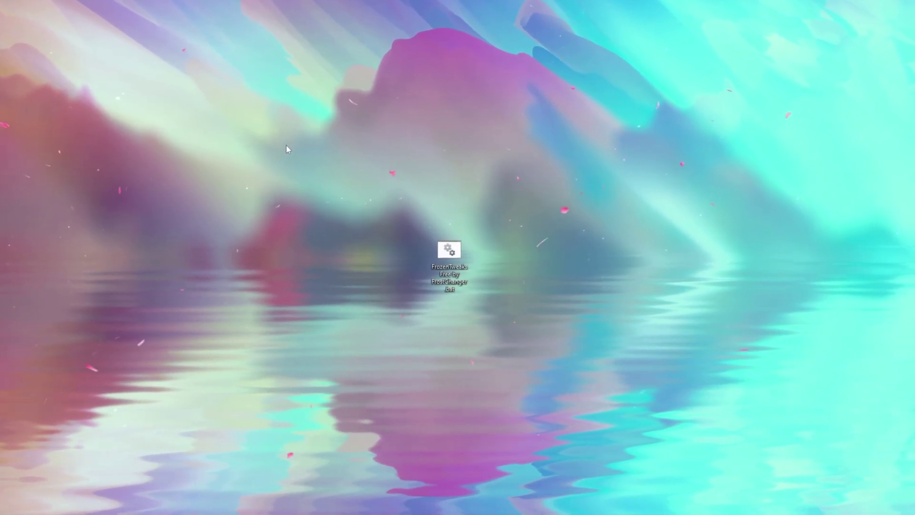
# Open the NVIDIA Control Panel from the desktop right-click menu's extra options
pyautogui.rightClick(230, 212)
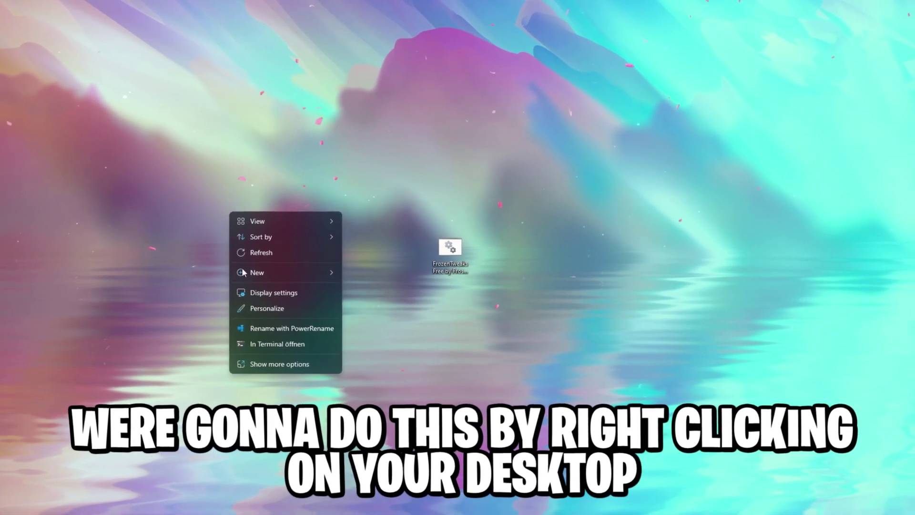
pyautogui.click(281, 369)
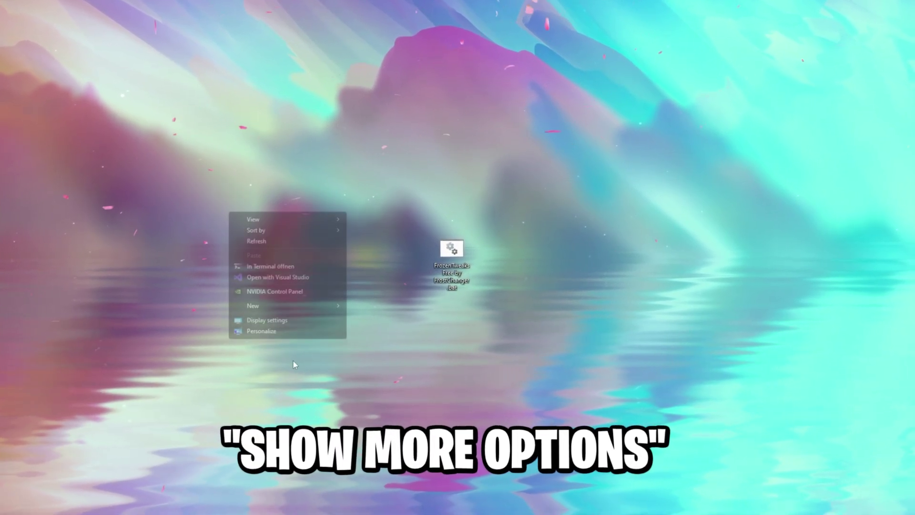
pyautogui.click(283, 290)
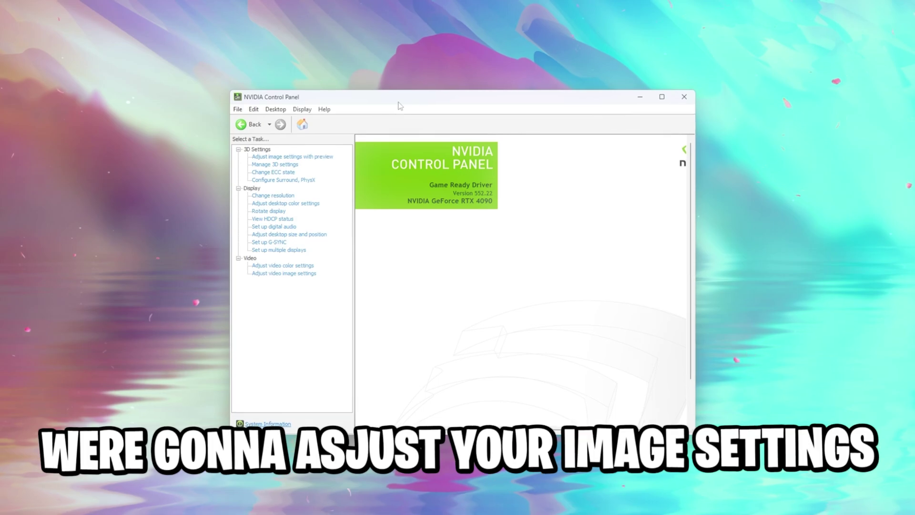
# Set Adjust image settings with preview to a custom preference favouring Performance and apply it
pyautogui.click(271, 157)
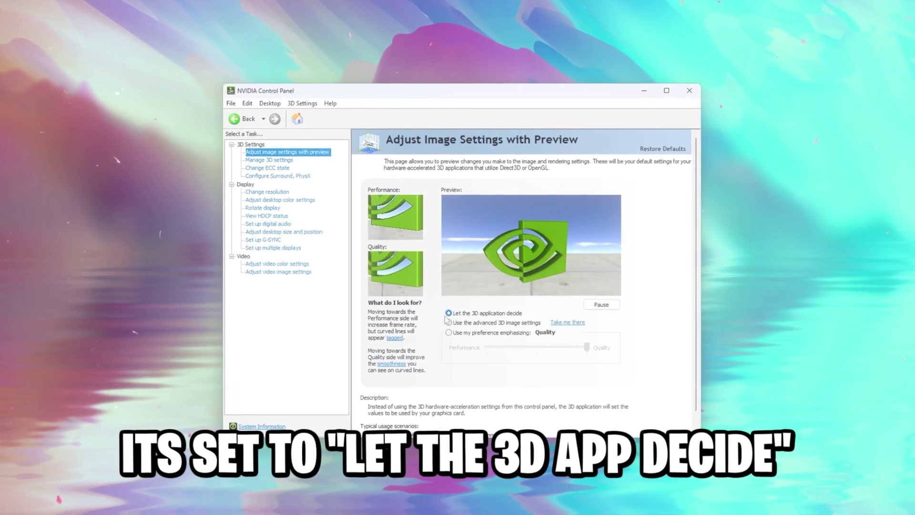
pyautogui.click(460, 338)
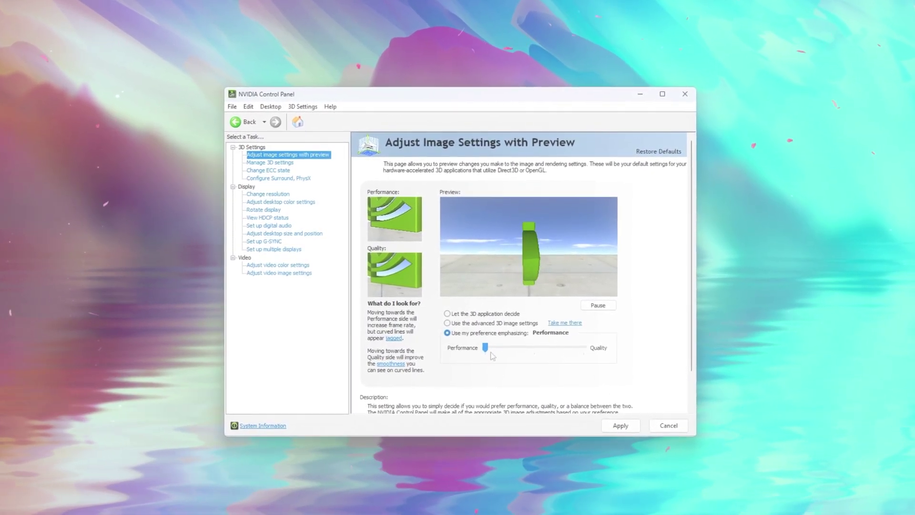
pyautogui.click(622, 426)
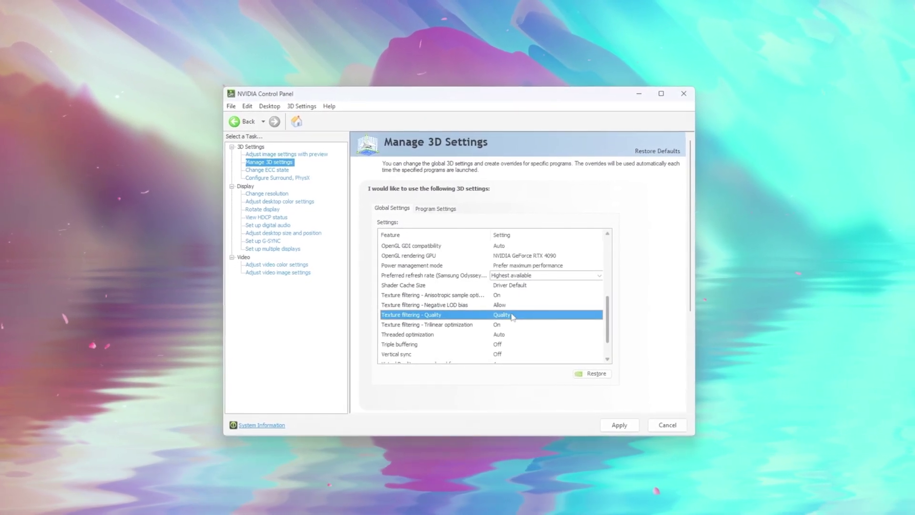
# Set Texture filtering - Quality to High performance and confirm the display's 120Hz refresh rate
pyautogui.click(512, 316)
pyautogui.click(529, 346)
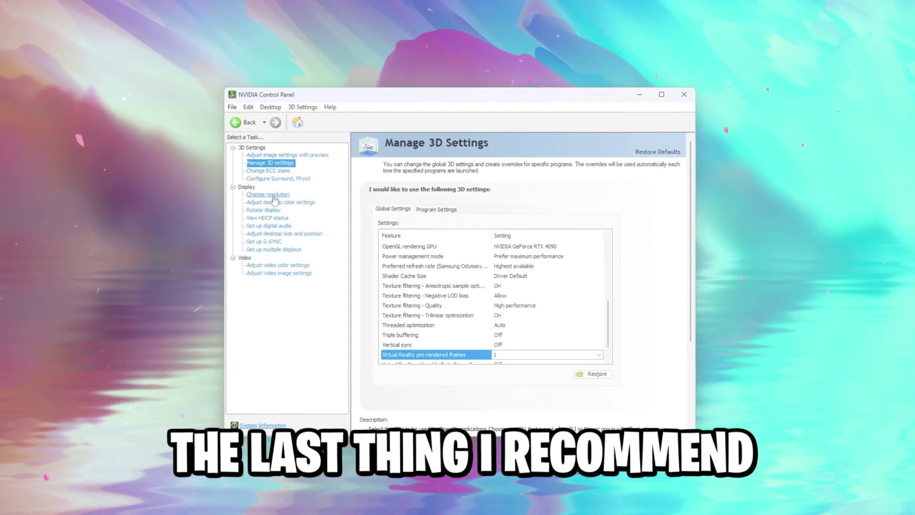
pyautogui.click(271, 196)
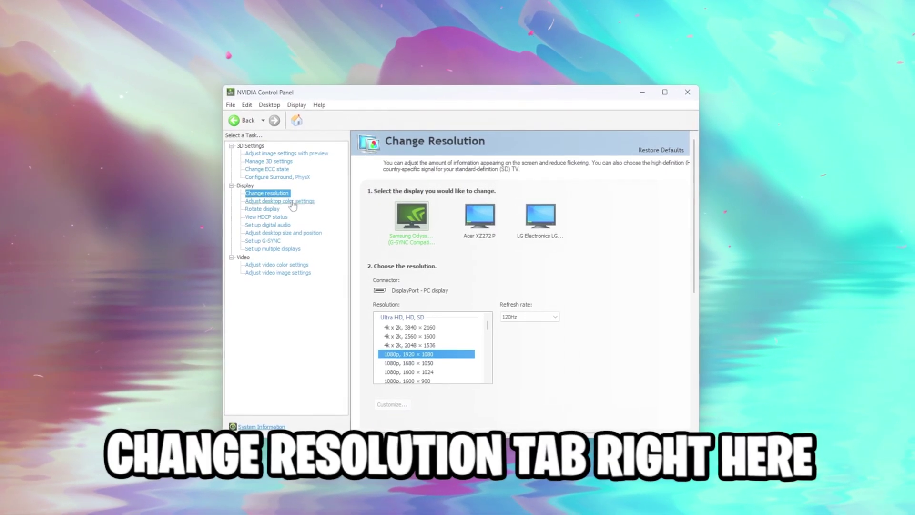
pyautogui.click(527, 314)
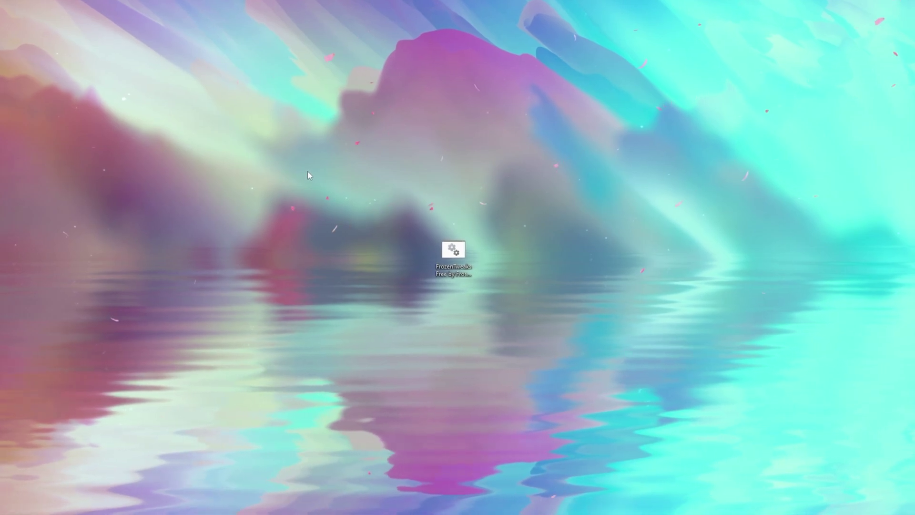
pyautogui.press('super+r')
# Run %localappdata% and open the VALORANT\Saved\Config folder
pyautogui.write('%localappd')
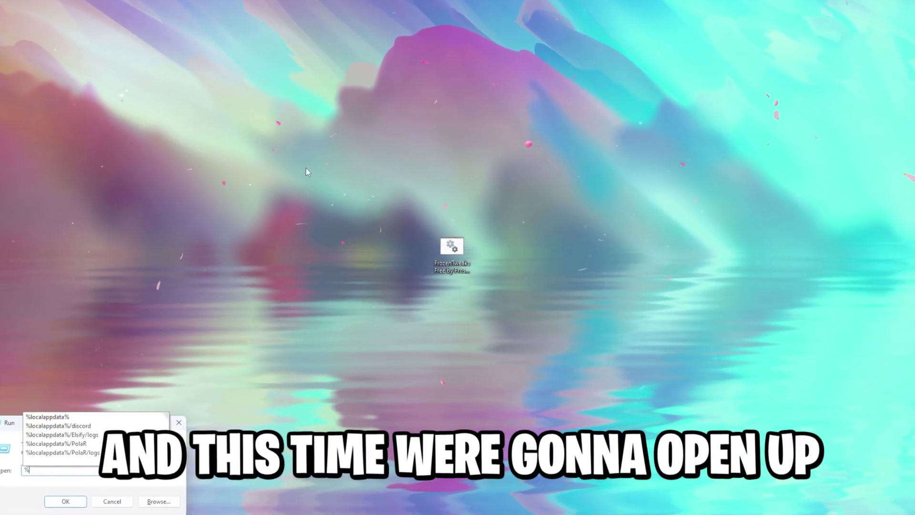
pyautogui.write('ata%')
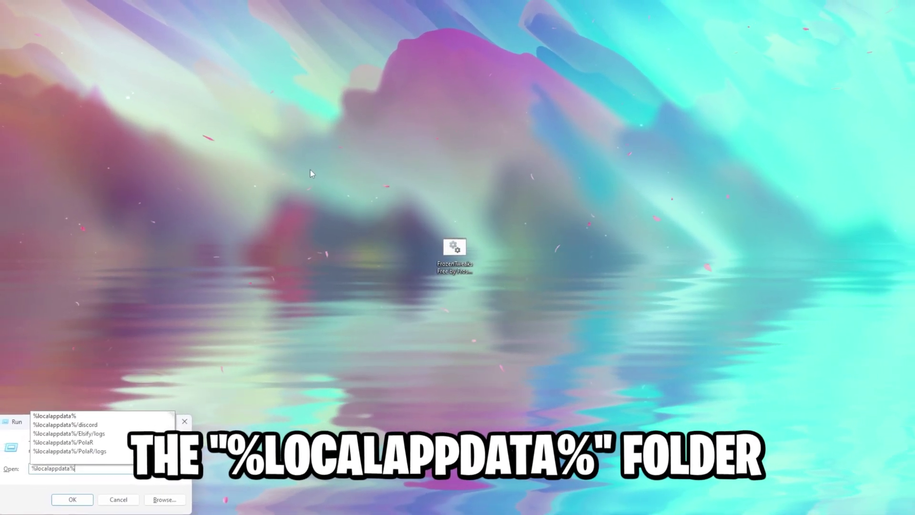
pyautogui.press('Return')
pyautogui.click(406, 250)
pyautogui.press('v')
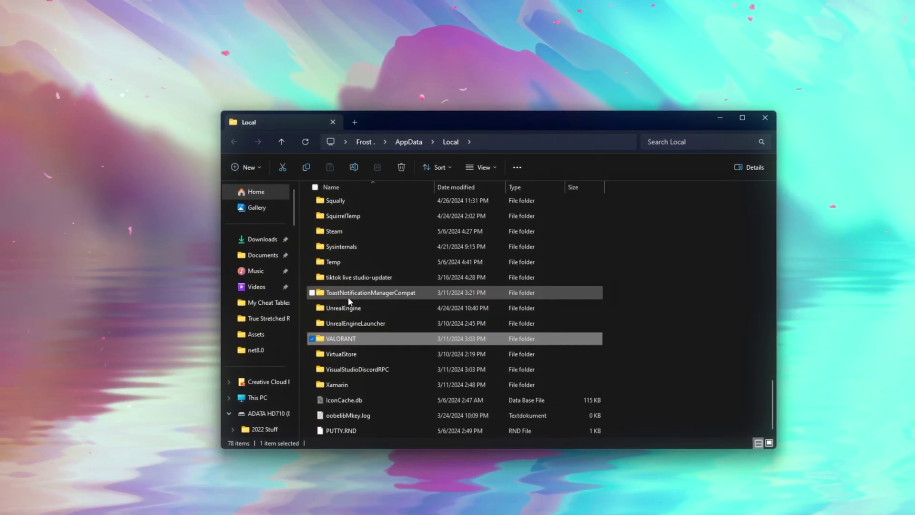
pyautogui.press('Return')
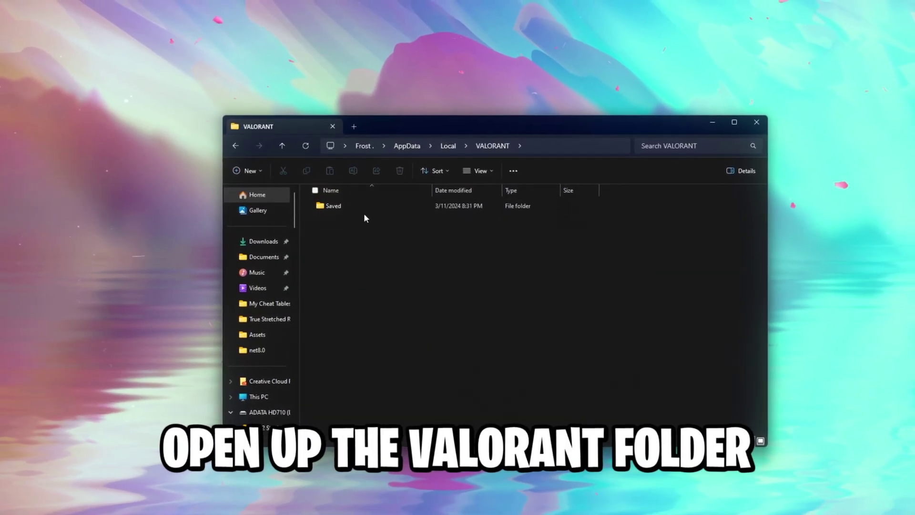
pyautogui.doubleClick(358, 205)
pyautogui.doubleClick(358, 205)
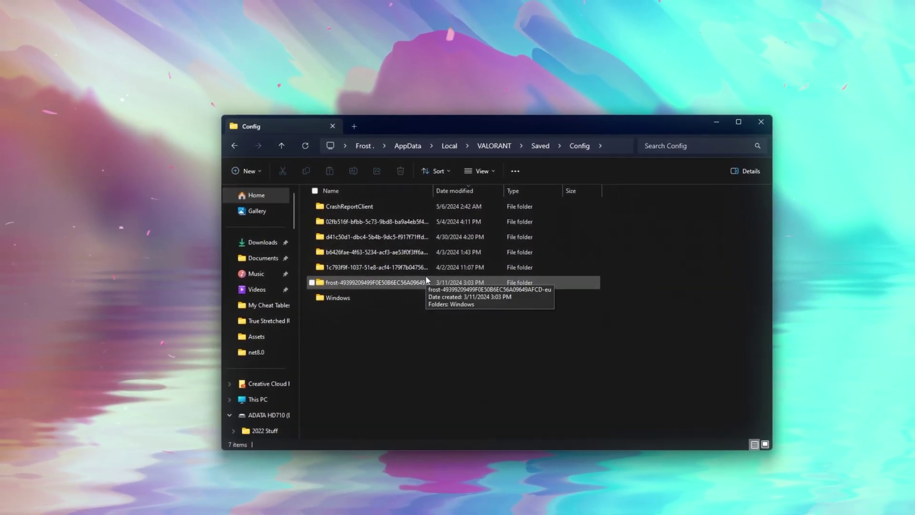
# Sort account folders newest first, open the latest one's Windows folder and GameUserSettings.ini
pyautogui.click(368, 253)
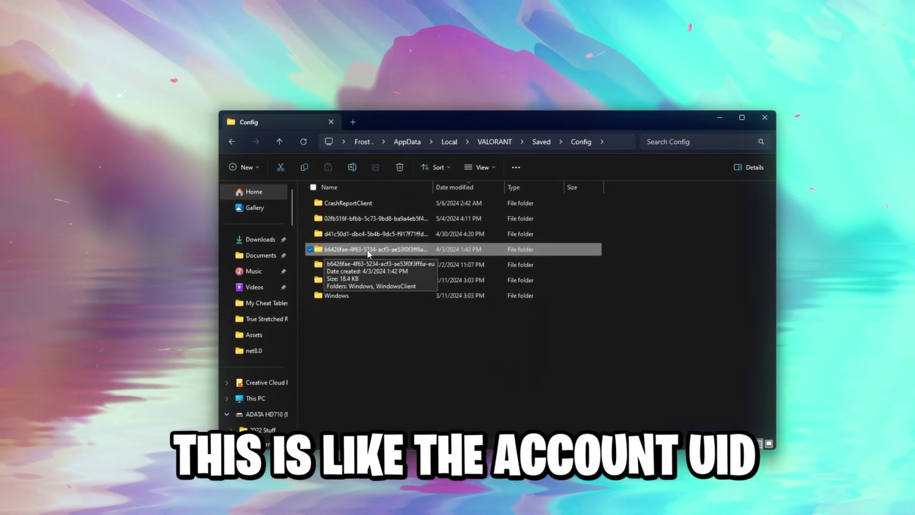
pyautogui.doubleClick(435, 190)
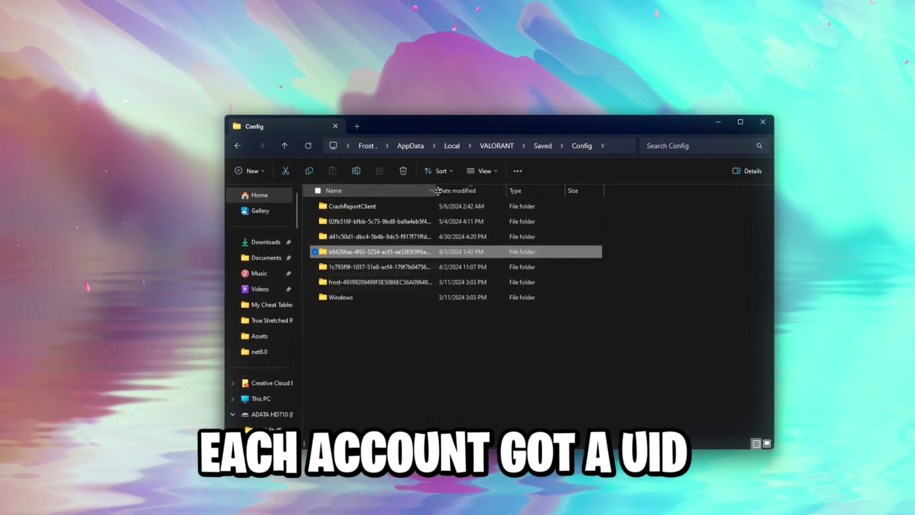
pyautogui.click(588, 287)
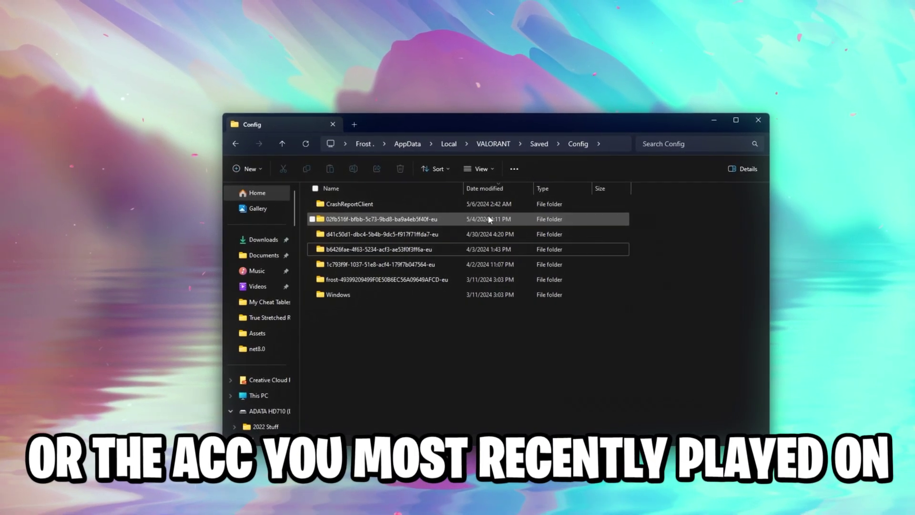
pyautogui.click(488, 189)
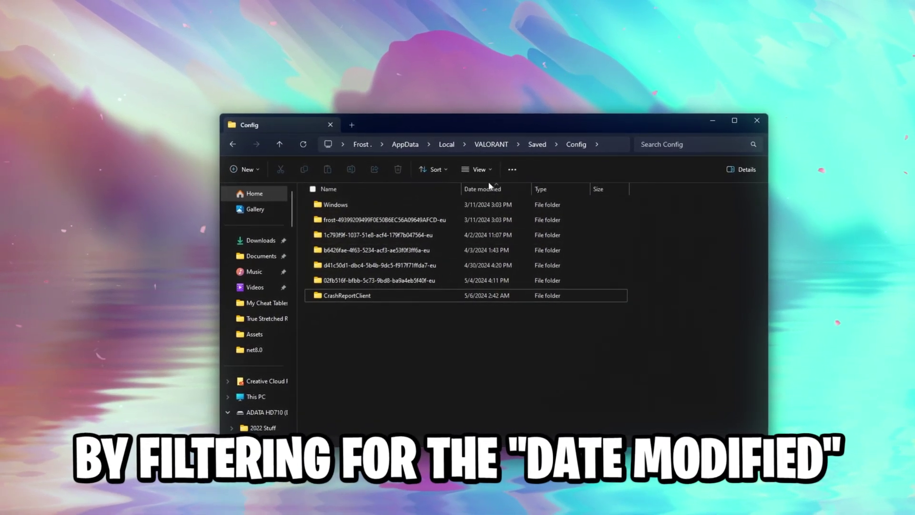
pyautogui.click(489, 187)
pyautogui.click(370, 221)
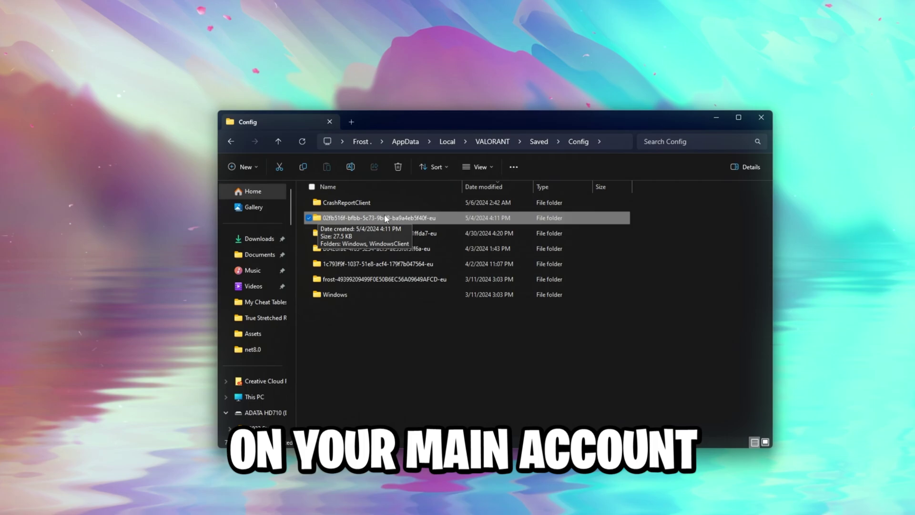
pyautogui.doubleClick(384, 217)
pyautogui.doubleClick(369, 205)
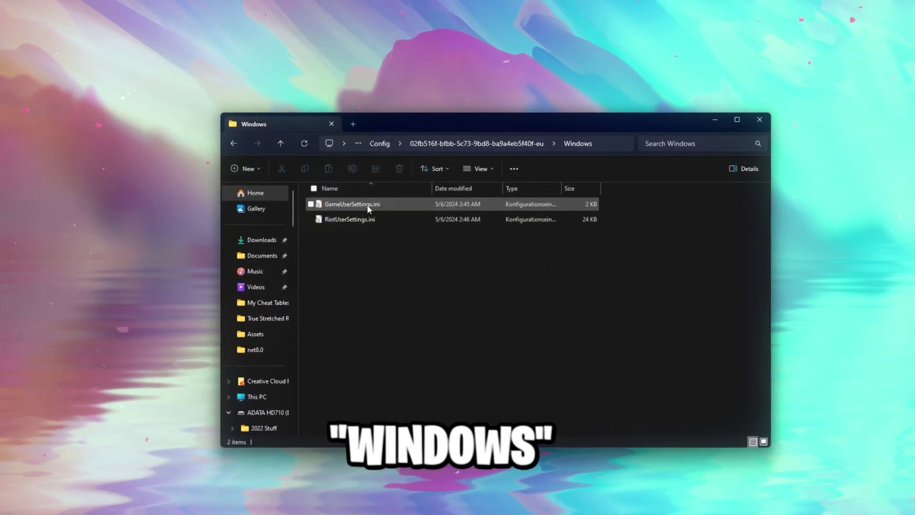
pyautogui.click(319, 204)
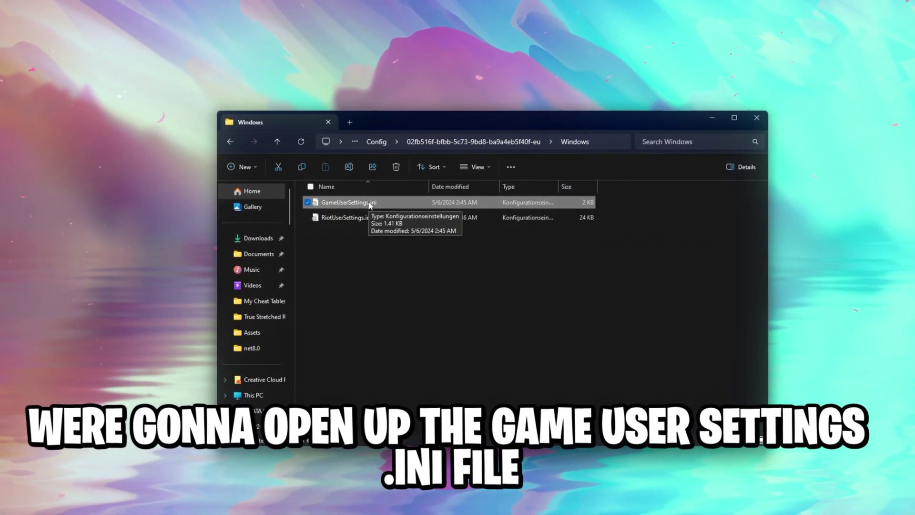
pyautogui.doubleClick(370, 204)
# Scroll to the [ScalabilityGroups] section and start editing the sg.ViewDistanceQuality value
pyautogui.scroll(-2, 172, 136)
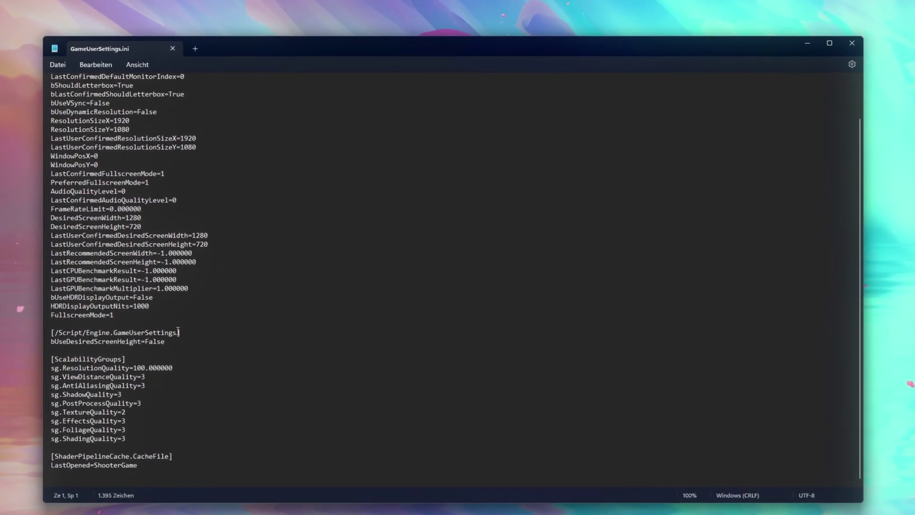
pyautogui.moveTo(58, 358); pyautogui.dragTo(106, 359)
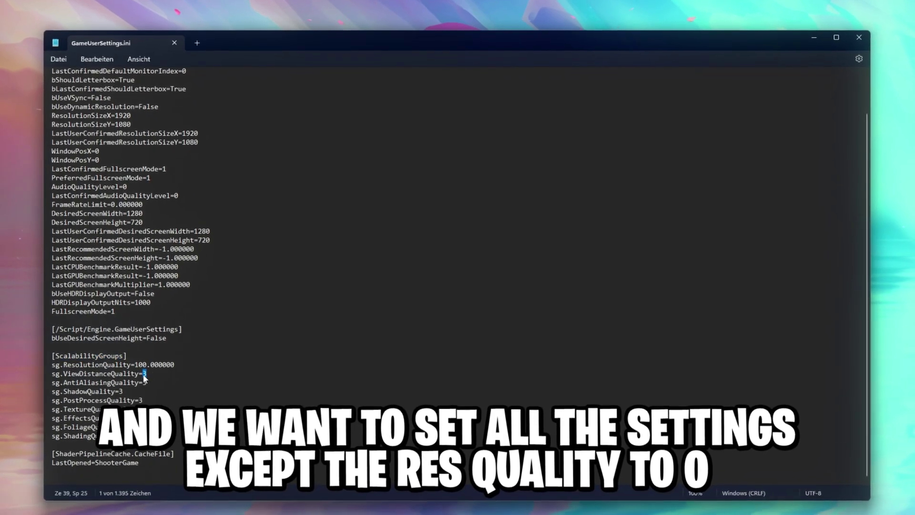
pyautogui.click(147, 374)
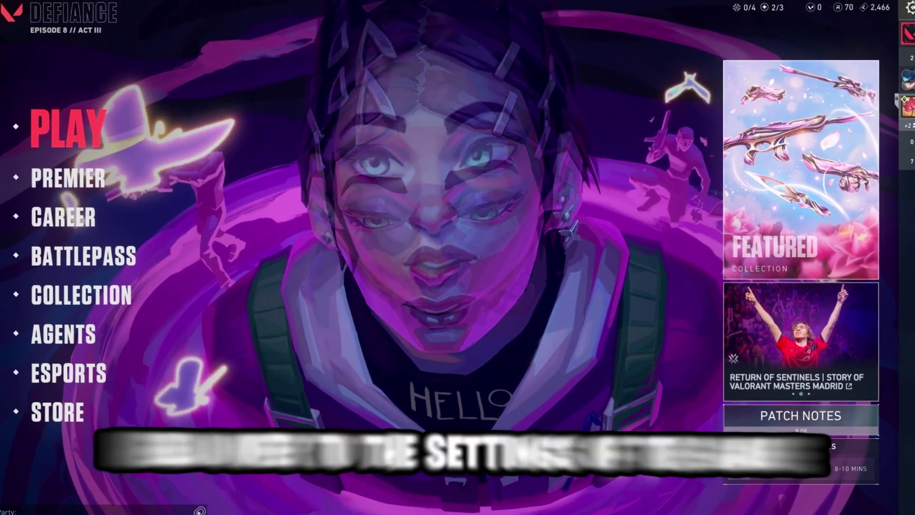
pyautogui.press('Escape')
# In VALORANT's Video settings, keep Windowed Fullscreen display mode and switch to Graphics Quality
pyautogui.click(471, 188)
pyautogui.click(340, 6)
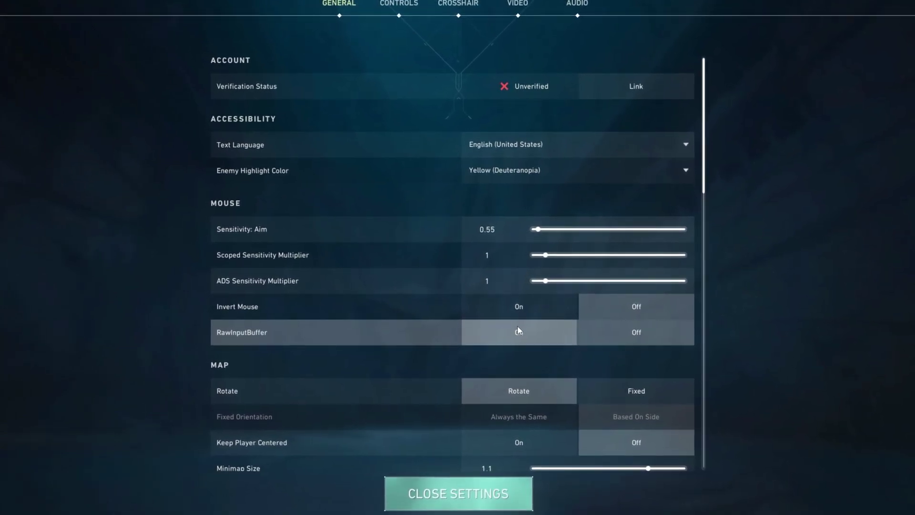
pyautogui.click(517, 4)
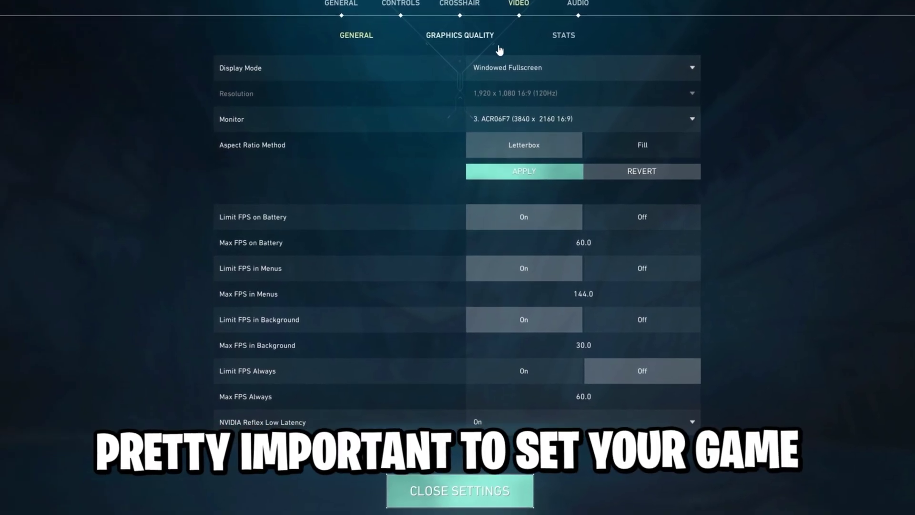
pyautogui.click(538, 70)
pyautogui.click(524, 70)
pyautogui.click(521, 67)
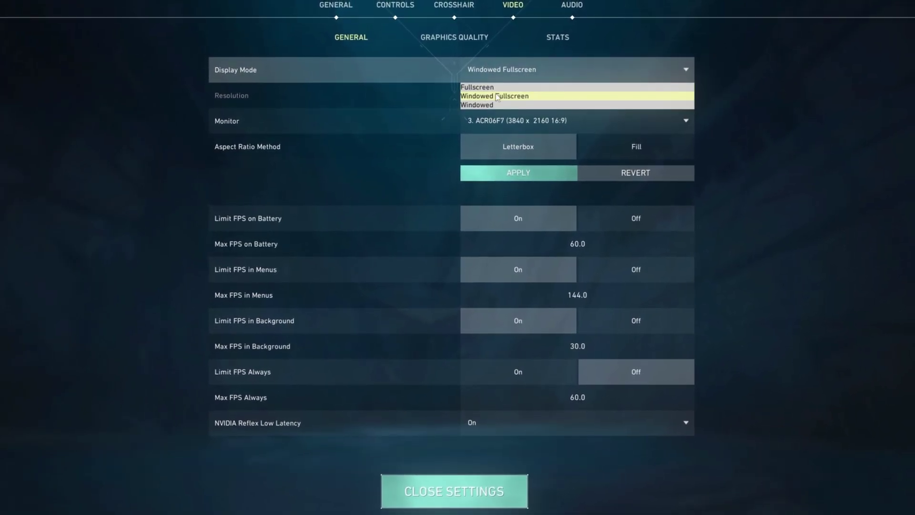
pyautogui.click(551, 63)
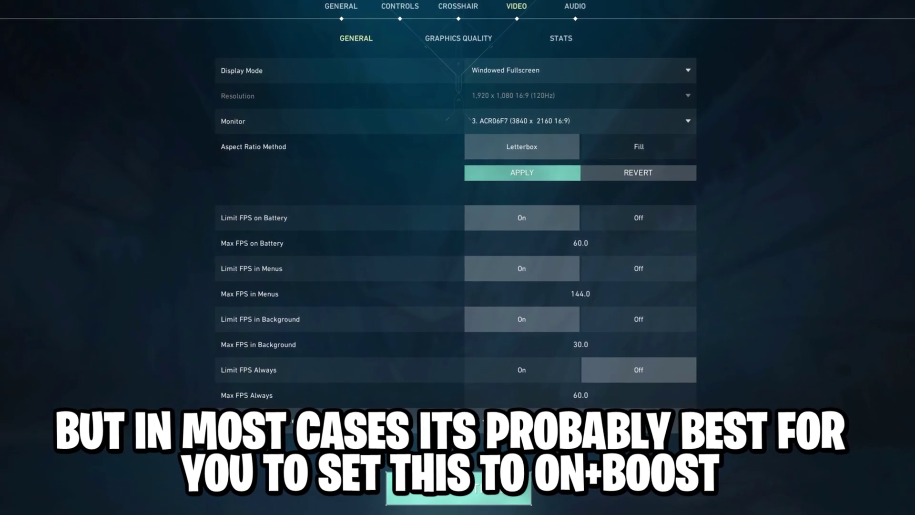
pyautogui.click(451, 40)
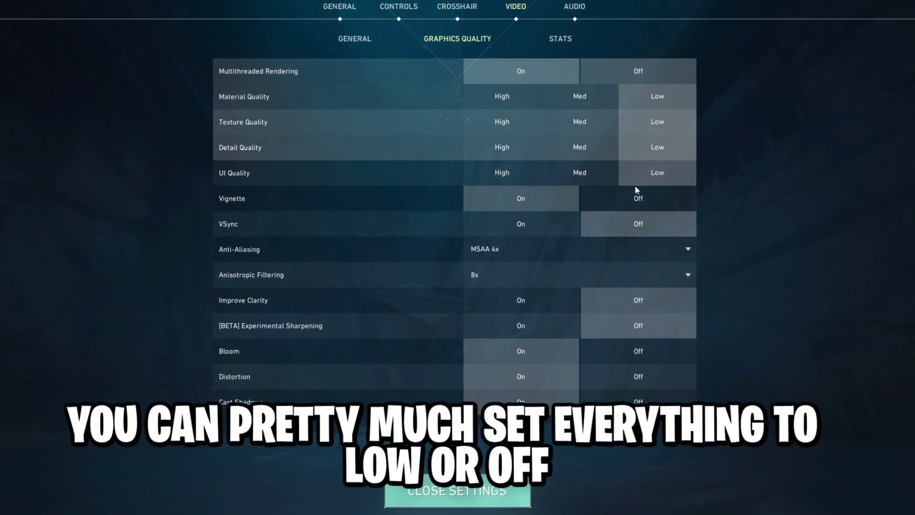
# Turn Vignette off, keep MSAA 4x anti-aliasing, and set Anisotropic Filtering to 4x
pyautogui.click(619, 204)
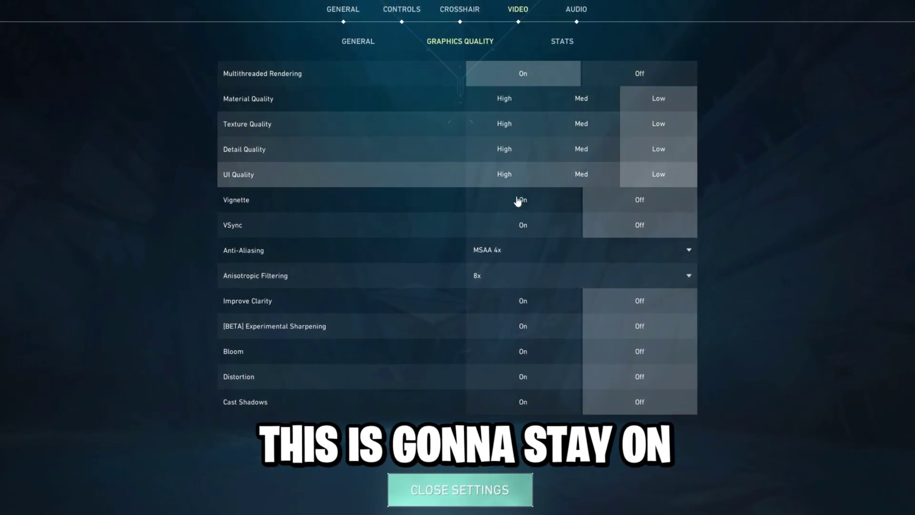
pyautogui.click(488, 251)
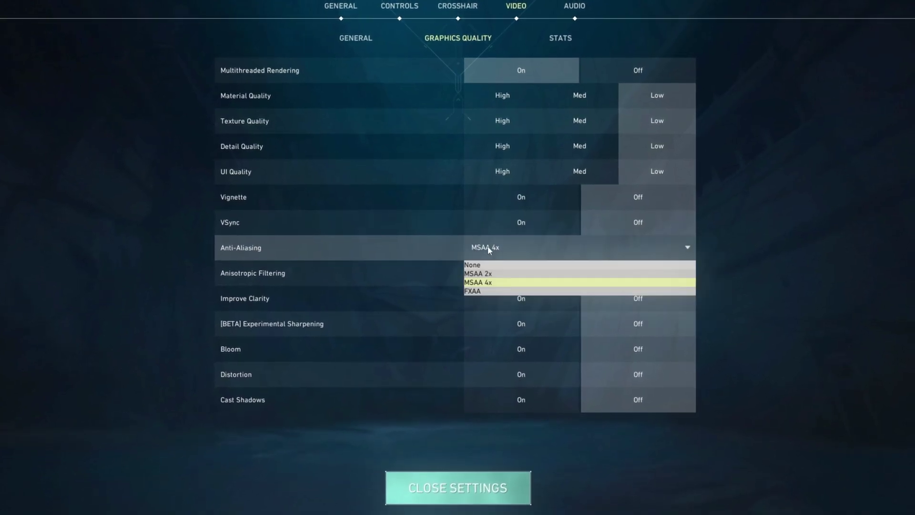
pyautogui.click(488, 283)
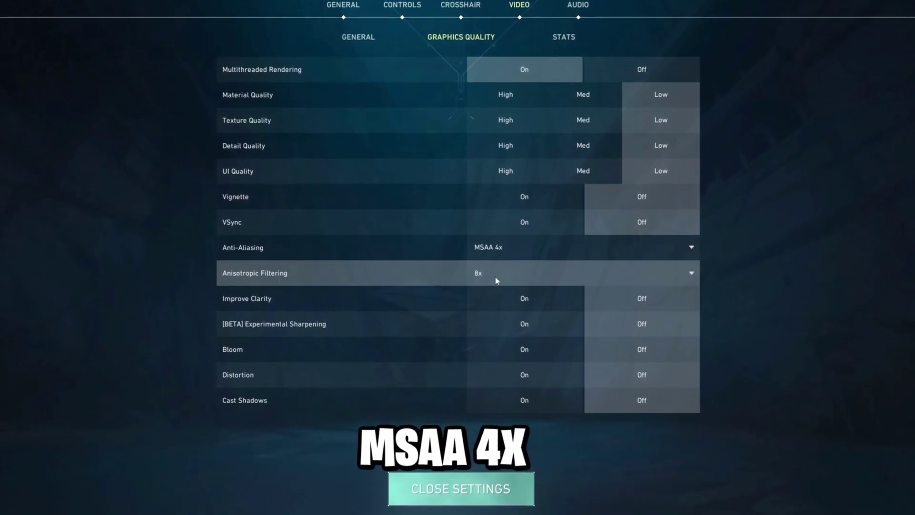
pyautogui.click(467, 276)
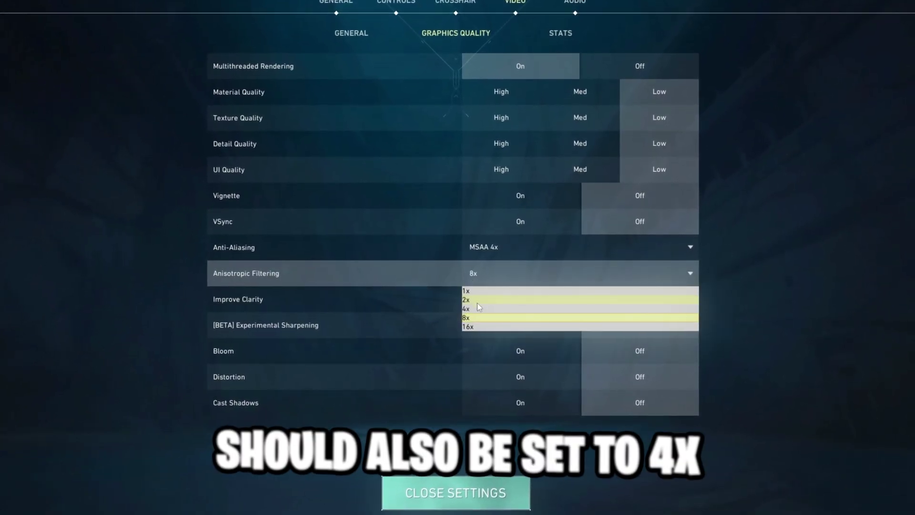
pyautogui.click(476, 306)
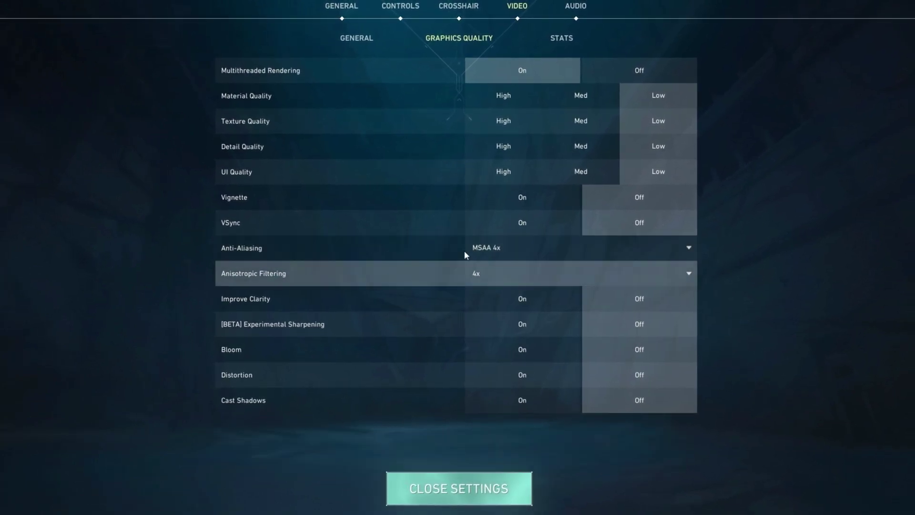